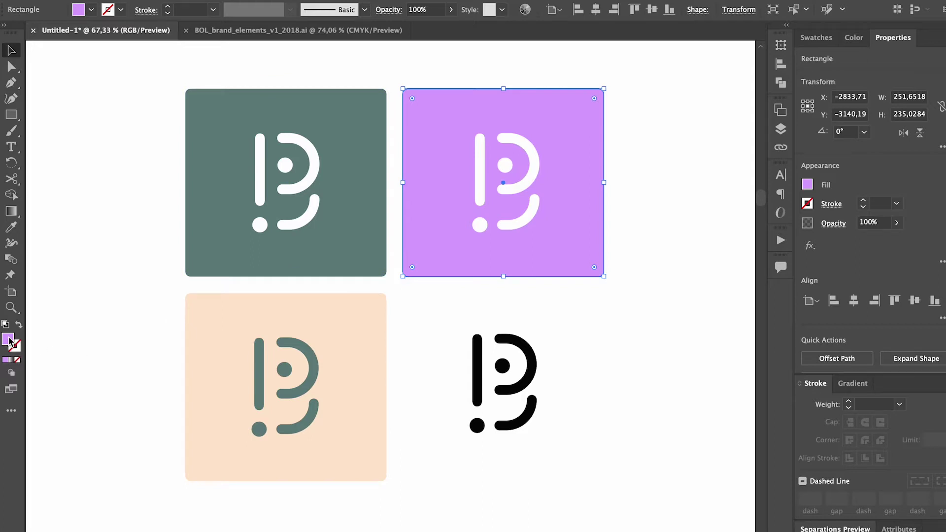
Open the Color Picker for the purple tile's fill, showing hex #DAA6FF.
double_click(8, 339)
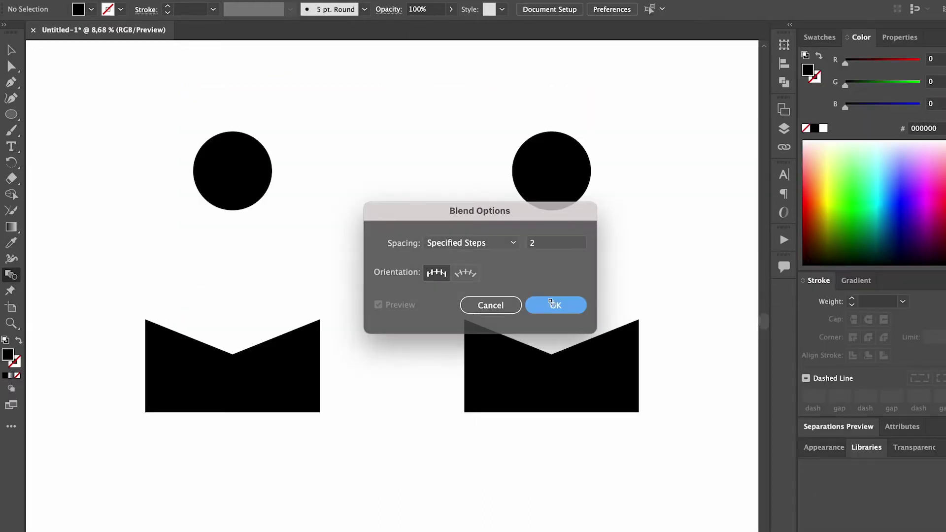
Blend the circle into the M shape and reshape the wavy mark's top-left curve.
key("Return")
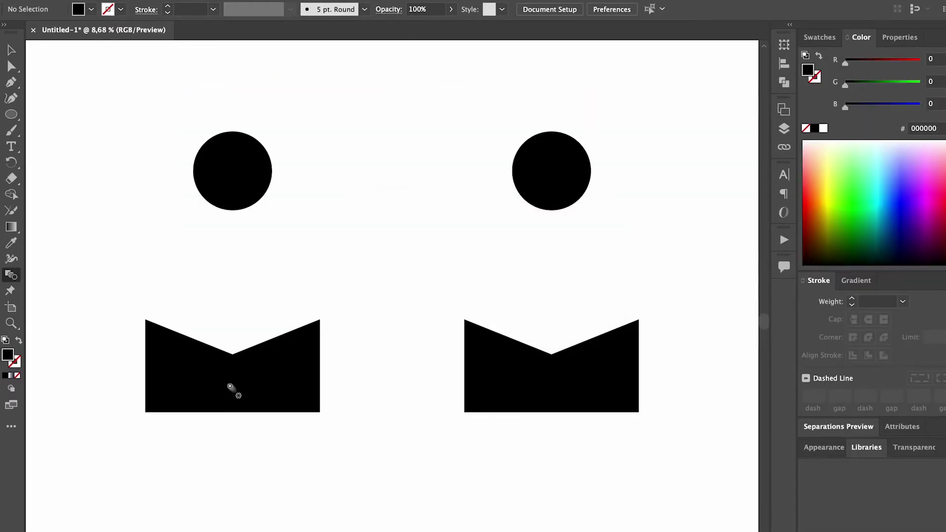
left_click(232, 180)
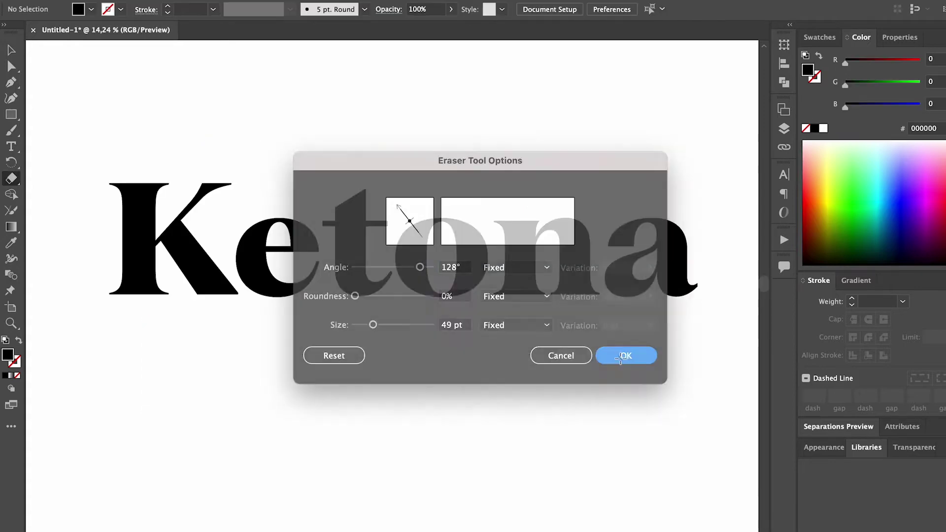
key("Return")
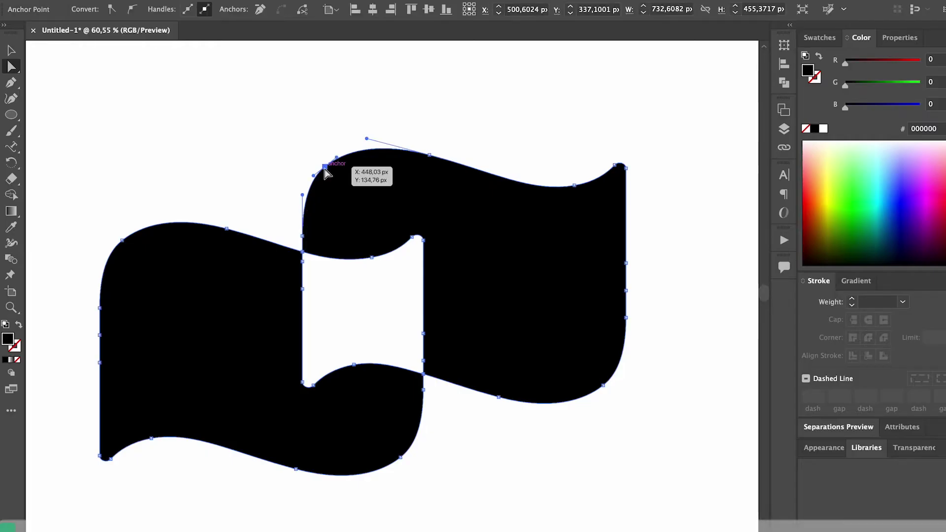
left_click_drag(324, 168, 313, 164)
left_click(268, 142)
Puppet-warp the wavy shape with a pin at its top-right tip, bending it upward.
key("v")
left_click(369, 211)
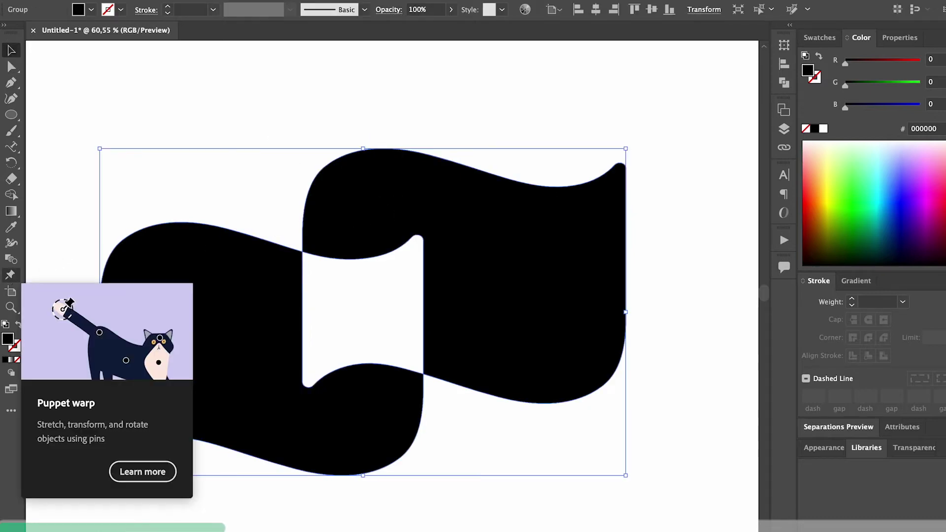
left_click(10, 275)
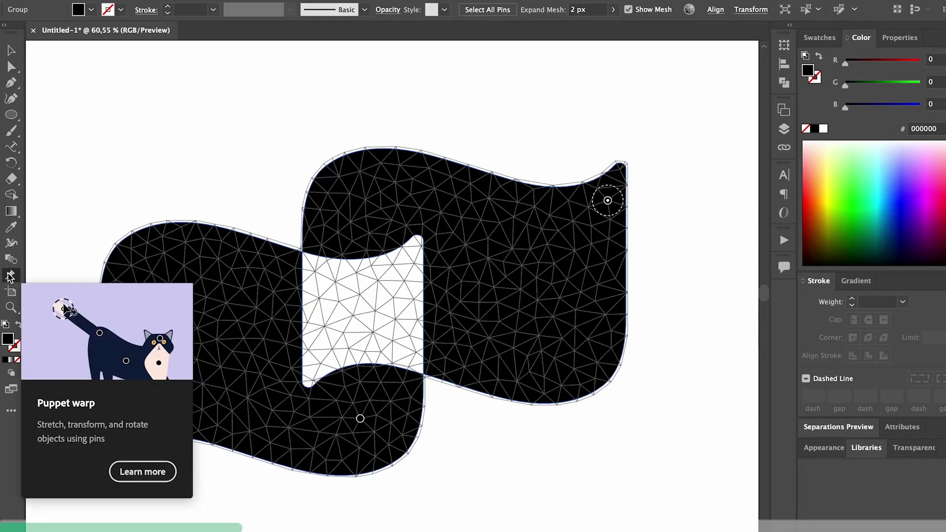
left_click(372, 194)
left_click_drag(372, 193, 391, 201)
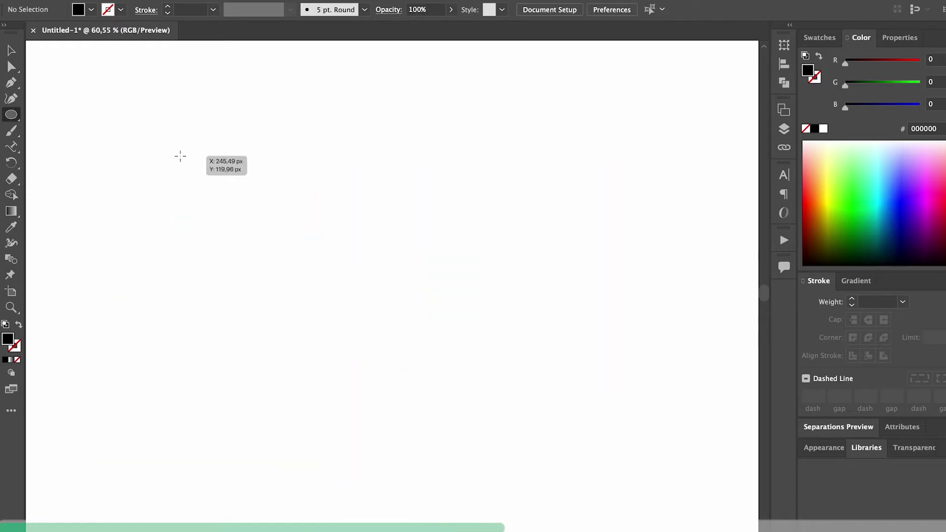
Draw a new black circle and puppet-warp it into a lopsided egg shape.
left_click_drag(180, 155, 338, 296)
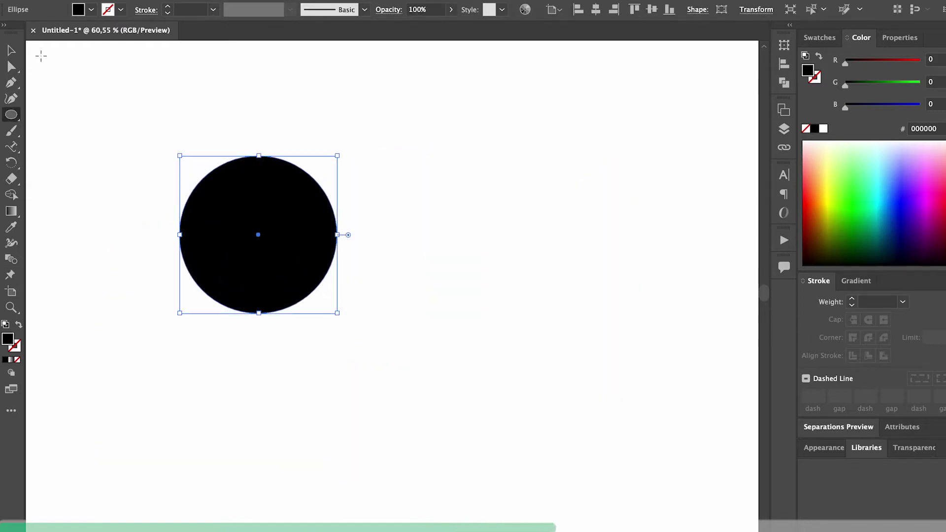
left_click(10, 275)
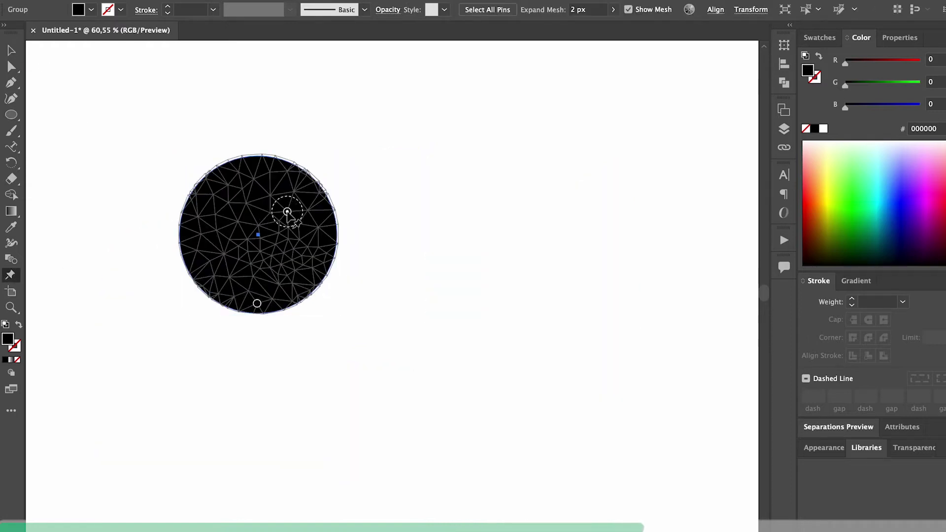
left_click_drag(288, 211, 336, 193)
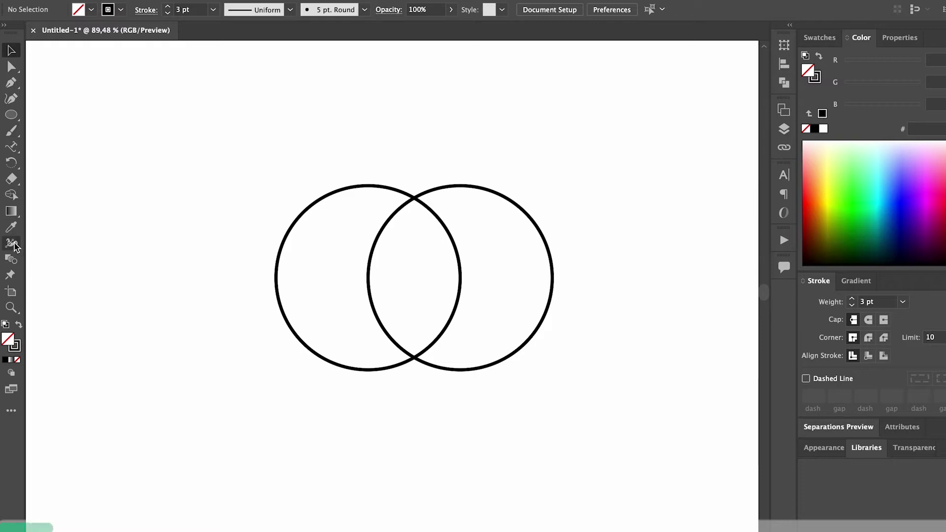
With the Width tool, thicken both rings' right sides, then narrow the right ring near its lower right.
left_click(12, 244)
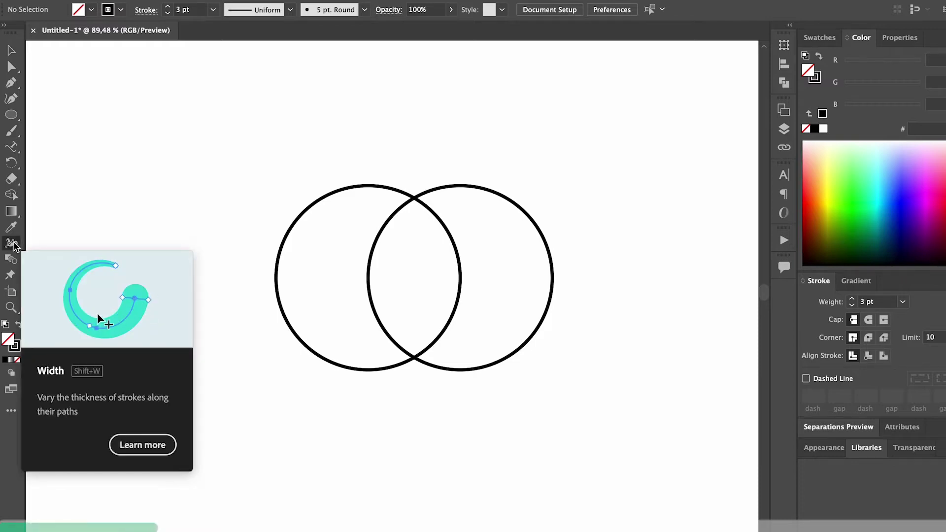
left_click_drag(463, 281, 477, 278)
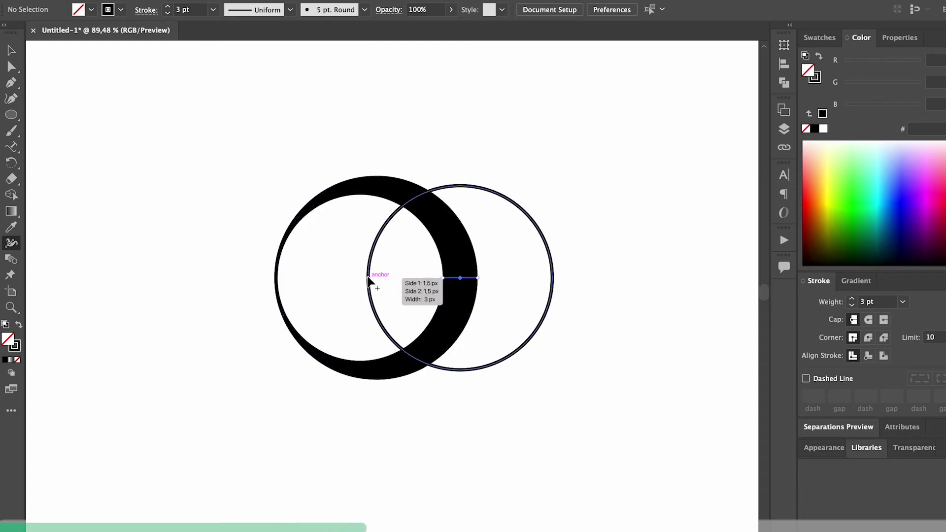
left_click_drag(553, 283, 572, 282)
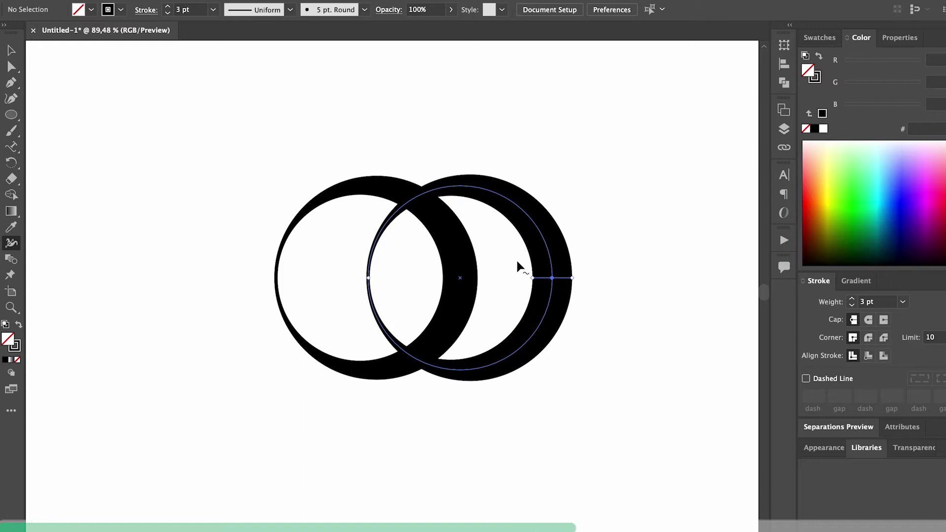
mouse_move(527, 245)
left_mouse_down()
mouse_move(541, 228)
mouse_move(542, 237)
left_mouse_up()
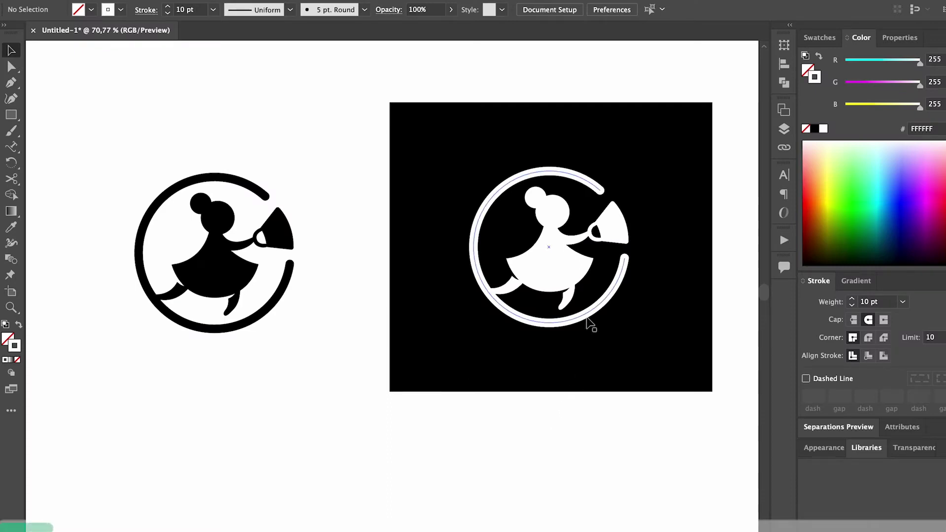
Thin the white ring's stroke to 9 pt and scale the ring slightly smaller.
left_click(592, 321)
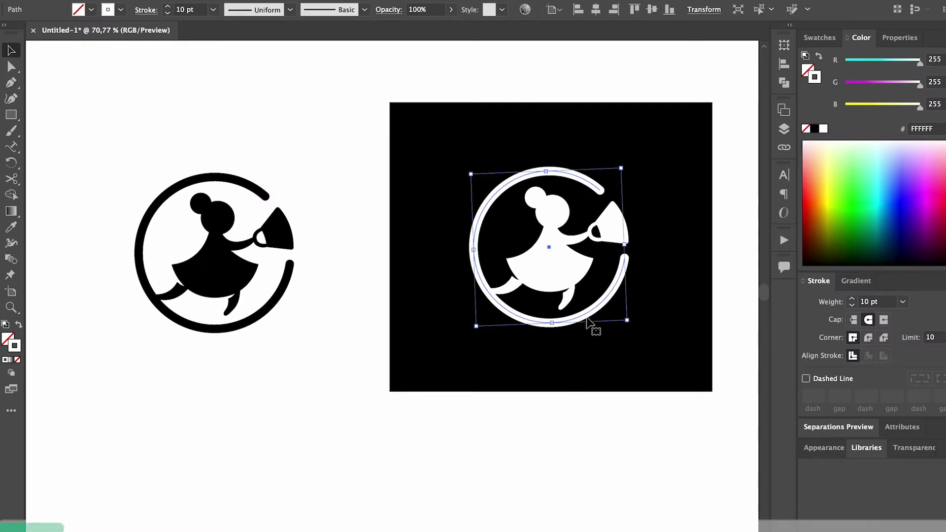
left_click(170, 14)
left_click(556, 431)
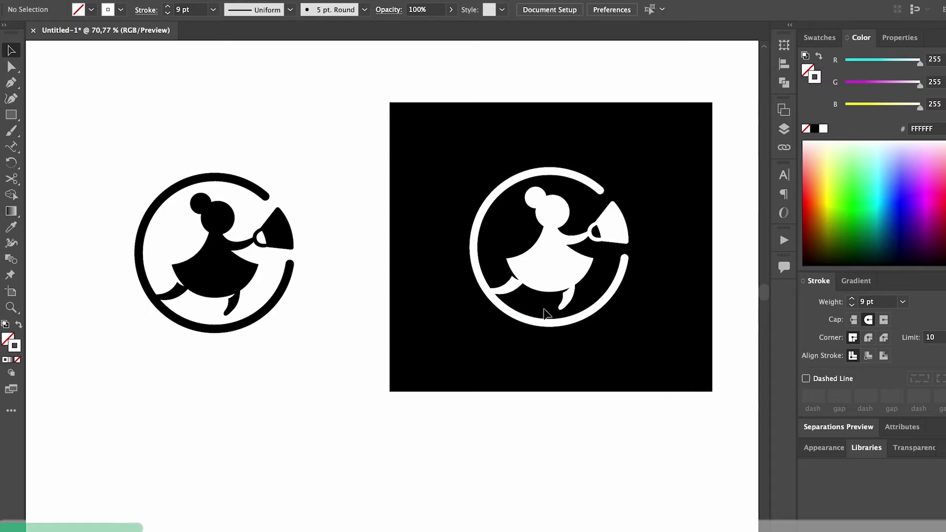
scroll(545, 311, "up", 5)
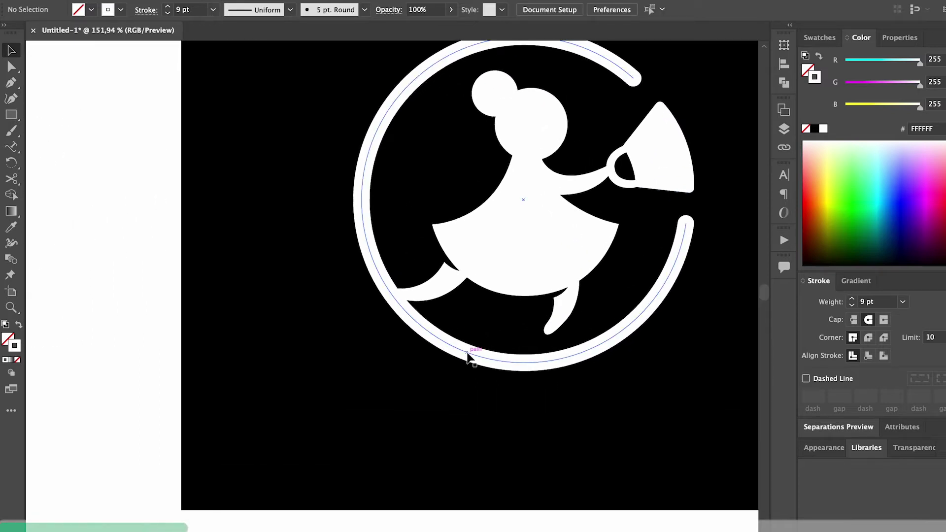
left_click(468, 357)
left_click_drag(691, 357, 689, 354)
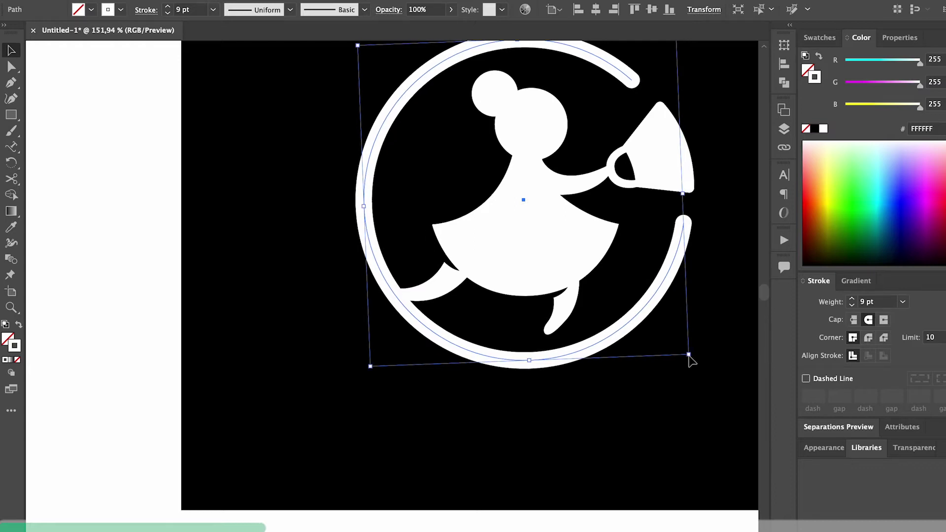
left_click(166, 281)
scroll(433, 281, "up", 8)
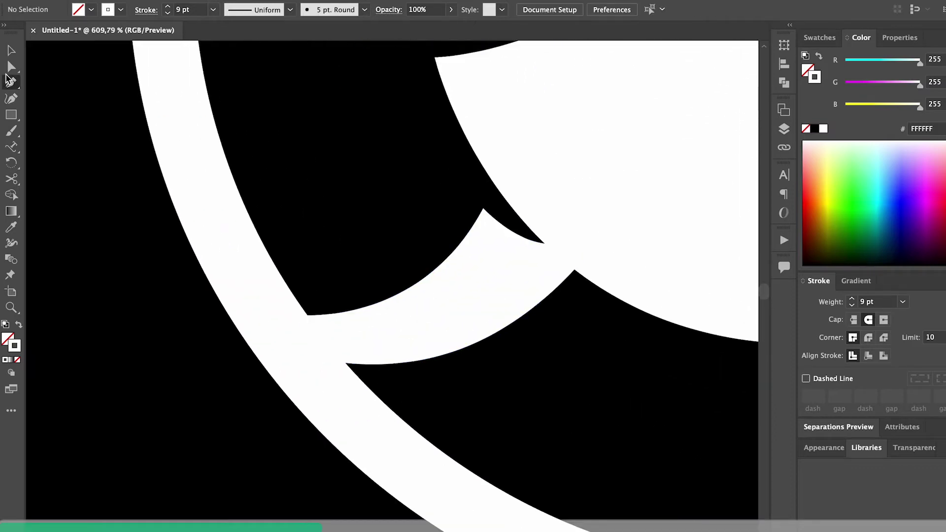
Reshape the figure's two curved leg shapes by dragging their anchors with Direct Selection.
key("a")
left_click(496, 243)
left_click_drag(484, 210, 503, 250)
scroll(500, 247, "down", 5)
scroll(503, 251, "right", 3)
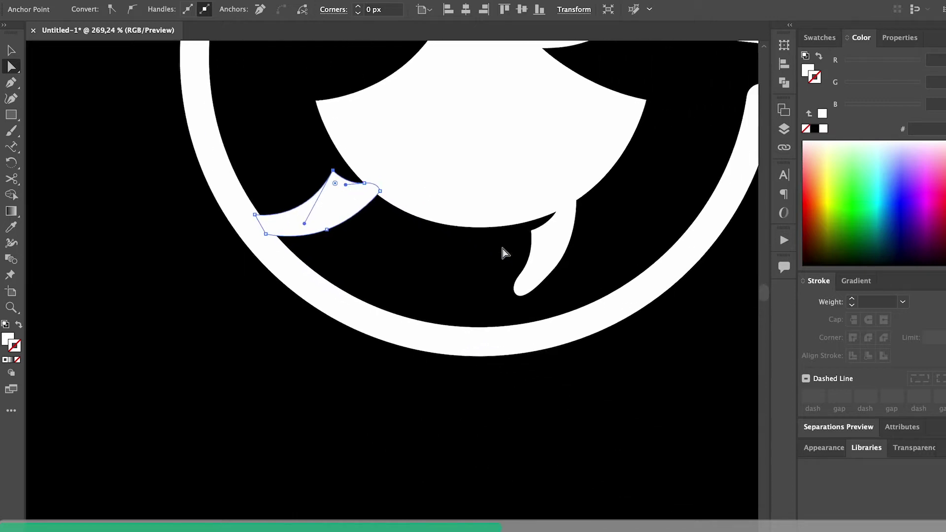
scroll(528, 244, "up", 5)
left_click(567, 230)
left_click_drag(561, 216, 602, 206)
scroll(616, 203, "down", 3)
scroll(607, 205, "down", 5)
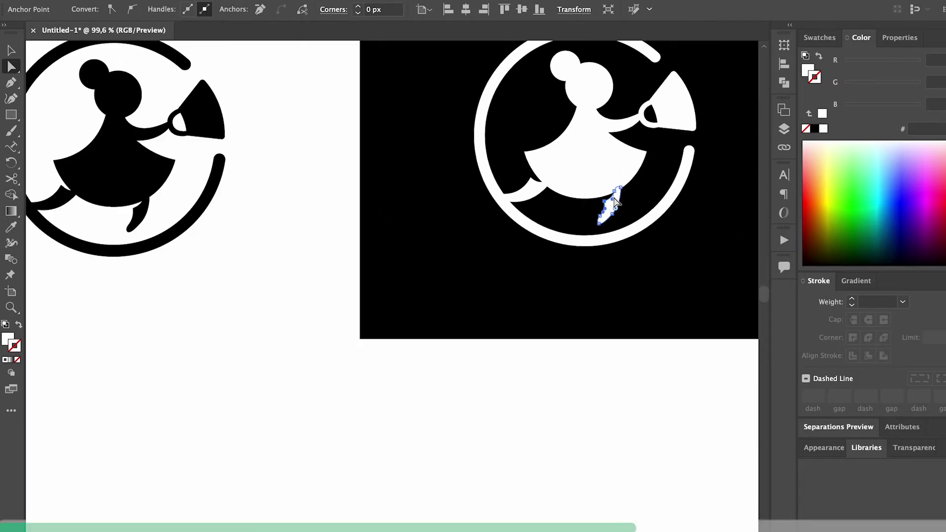
left_click(579, 359)
scroll(579, 362, "right", 3)
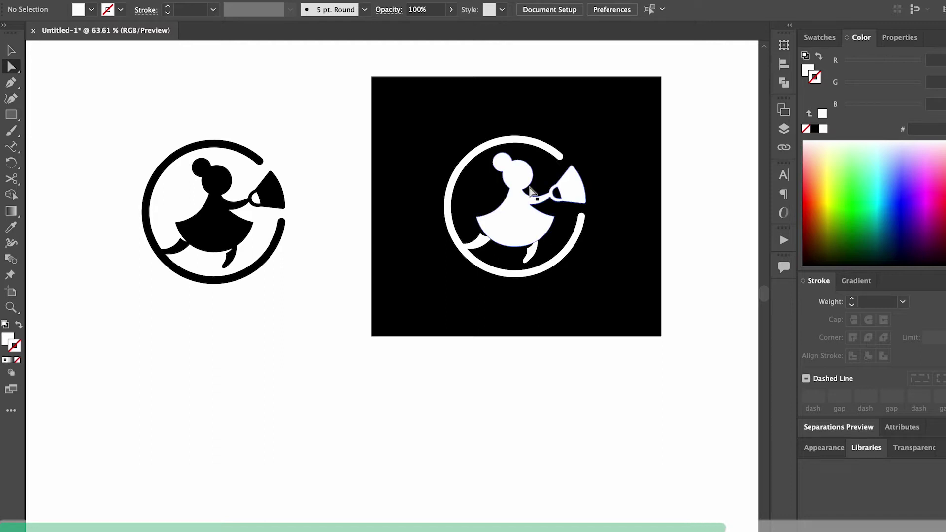
scroll(529, 192, "up", 5)
Nudge the neck anchor between head and arm to refine the join.
left_click(490, 199)
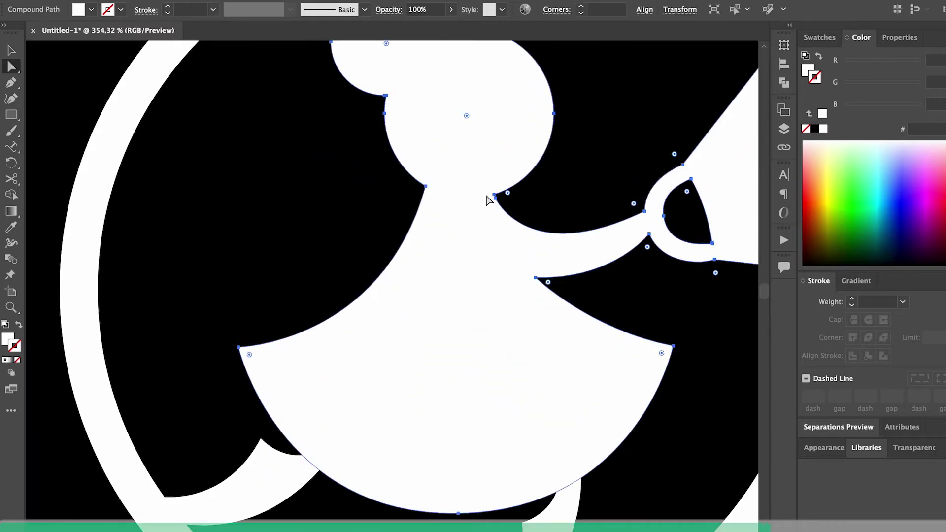
scroll(493, 198, "up", 3)
left_click(505, 194)
mouse_move(505, 196)
left_mouse_down()
mouse_move(497, 195)
mouse_move(502, 209)
left_mouse_up()
scroll(503, 207, "down", 10)
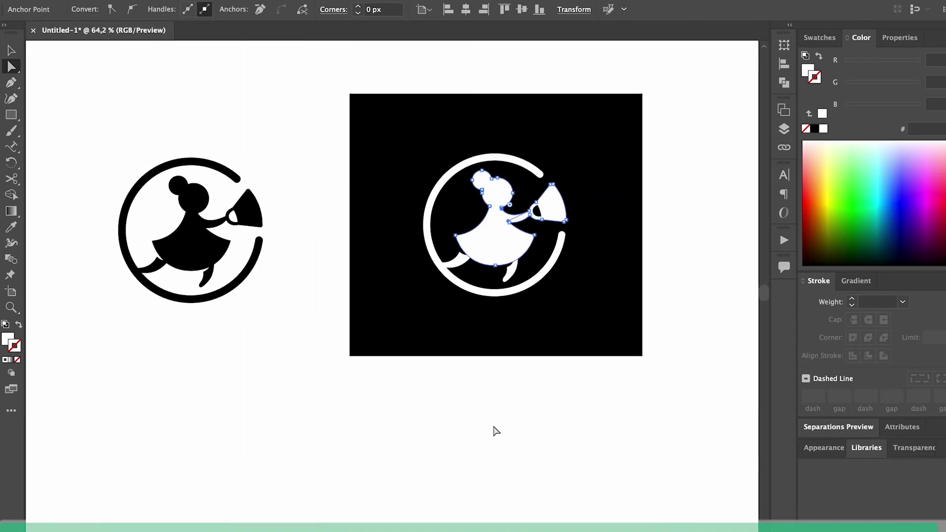
left_click(496, 495)
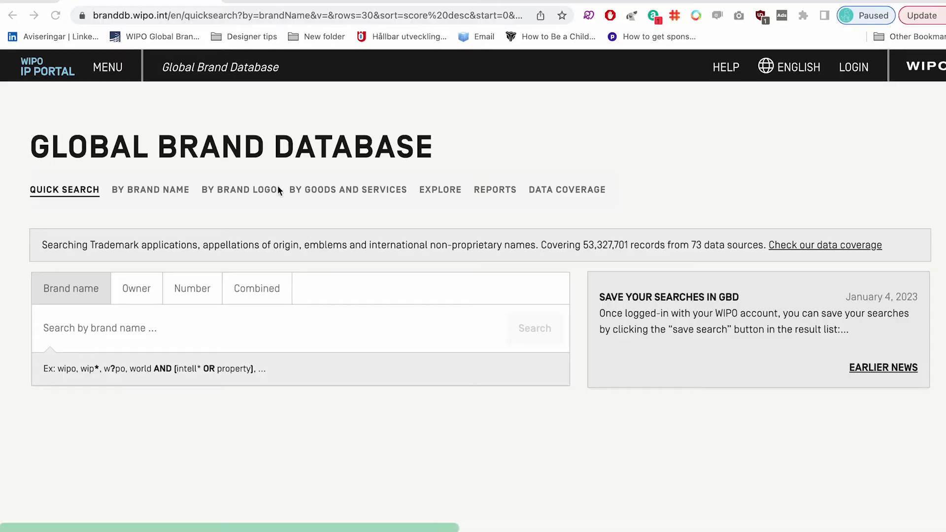
Try a brand-logo image search for similar shapes.
left_click(270, 193)
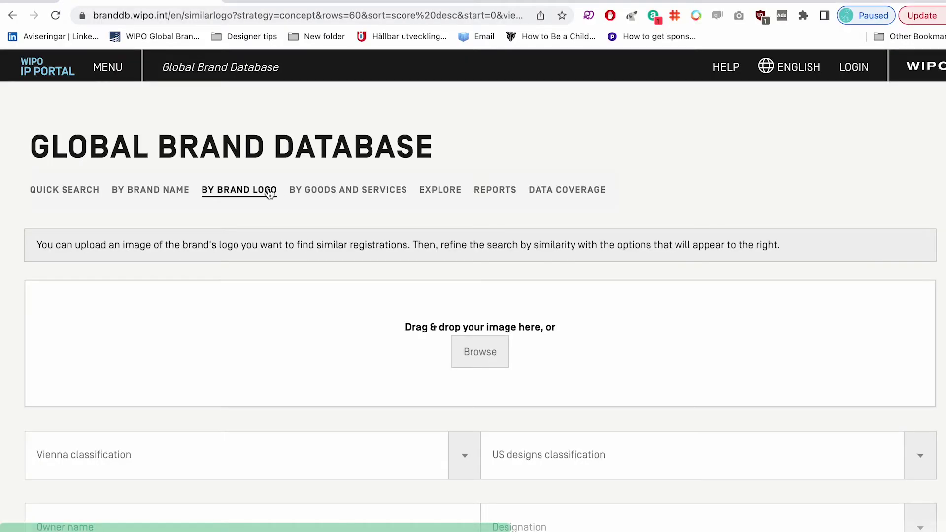
left_click(493, 365)
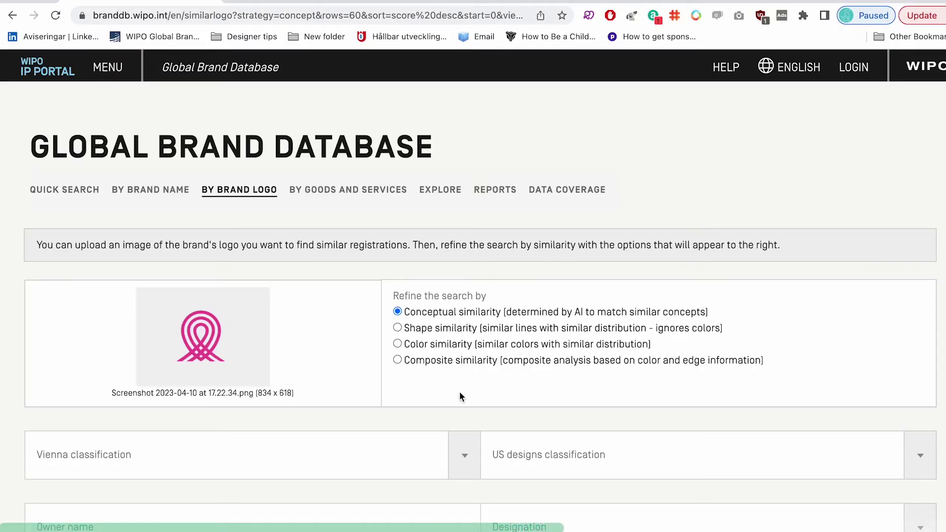
left_click(397, 328)
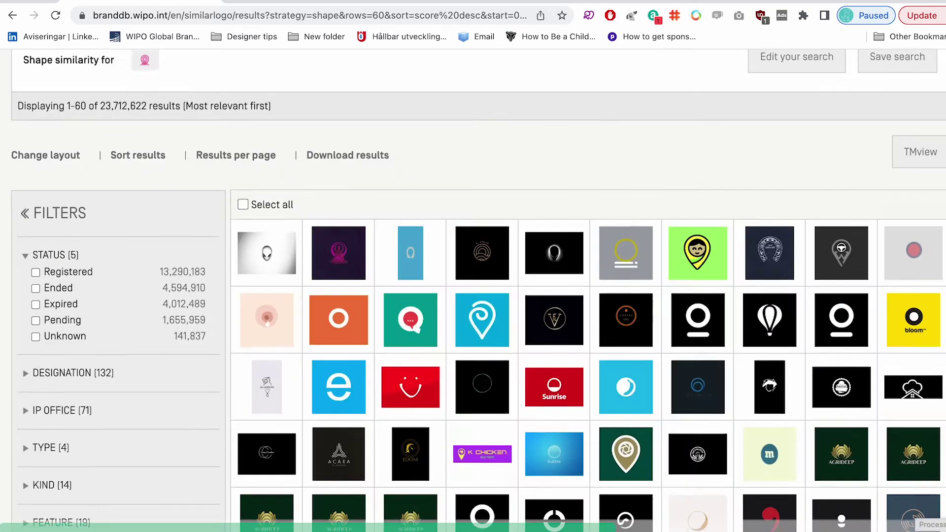
scroll(473, 296, "down", 2)
scroll(936, 385, "down", 4)
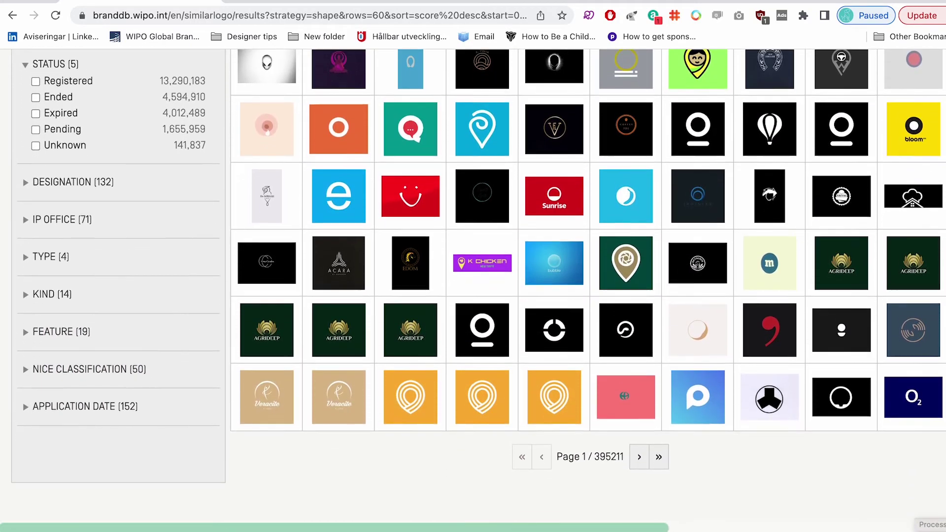
scroll(179, 194, "up", 8)
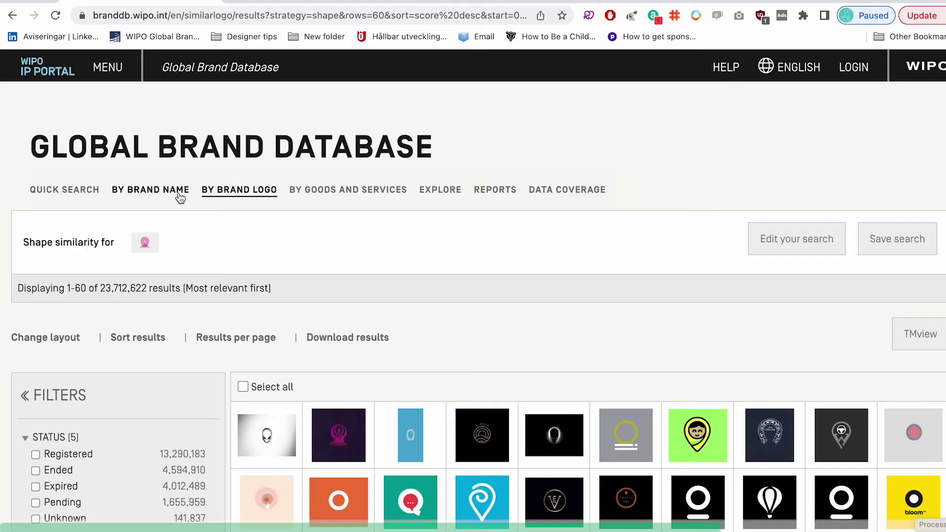
Search by brand name for 'lovelie' using the Fuzzy option.
left_click(179, 194)
left_click(162, 335)
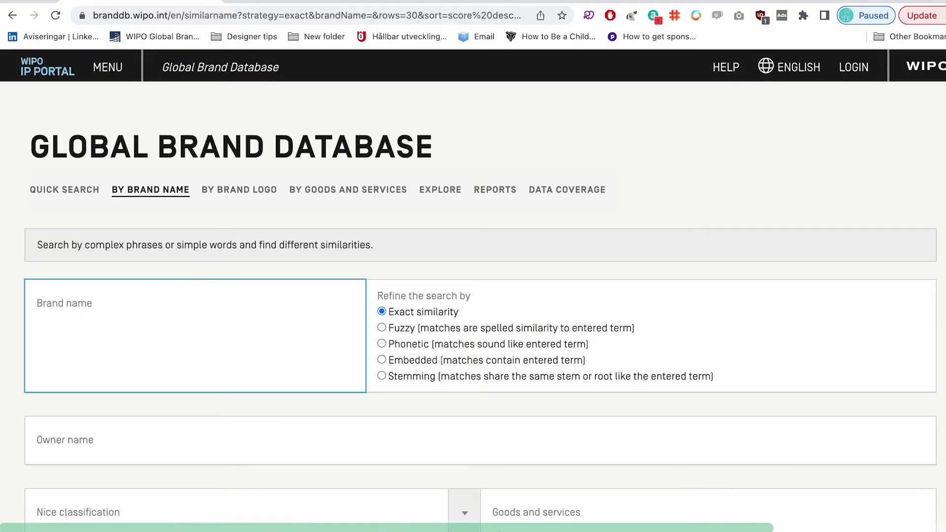
type("lovelie")
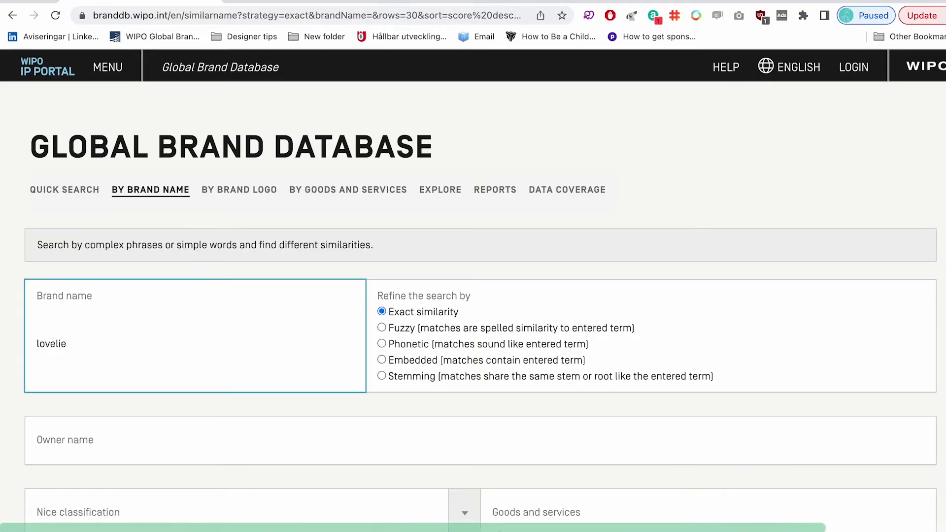
left_click(382, 328)
scroll(922, 347, "down", 4)
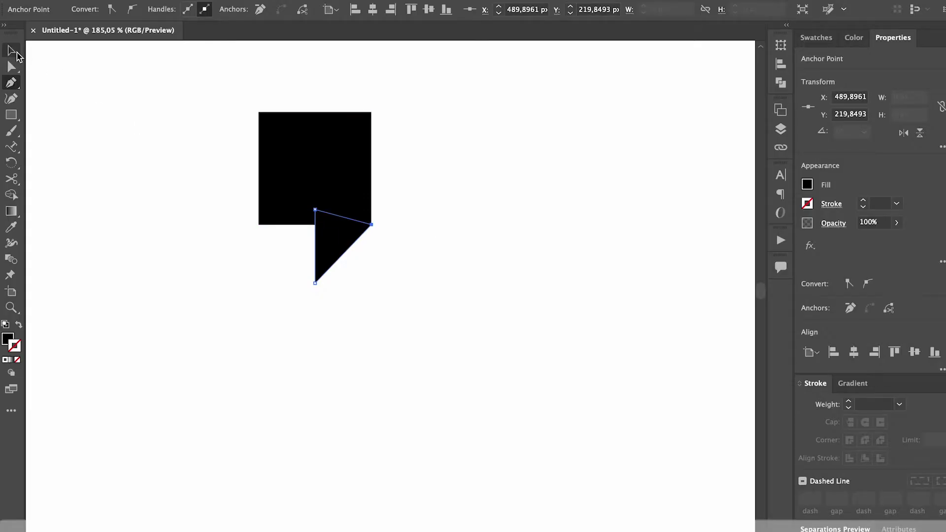
Unite the square and triangle into a single shape with Pathfinder.
key("v")
left_click(133, 127)
left_click_drag(180, 131, 406, 329)
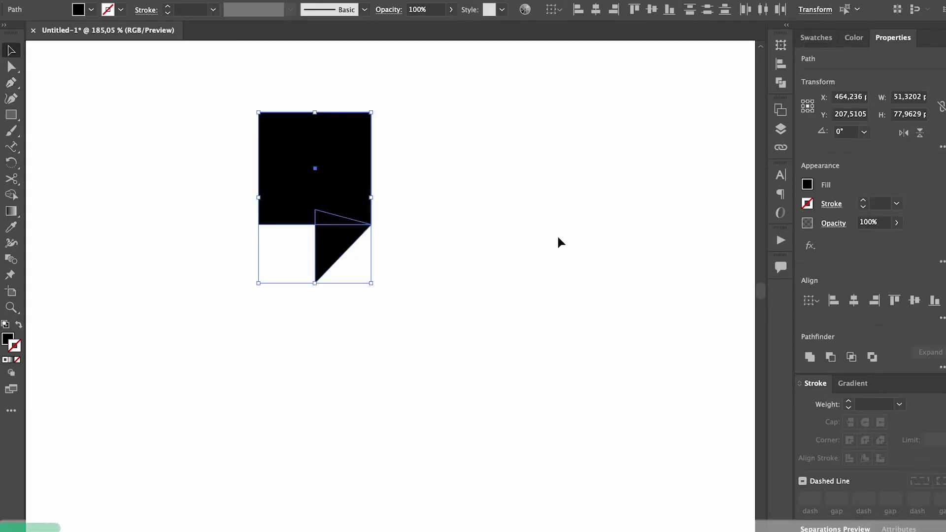
left_click(781, 83)
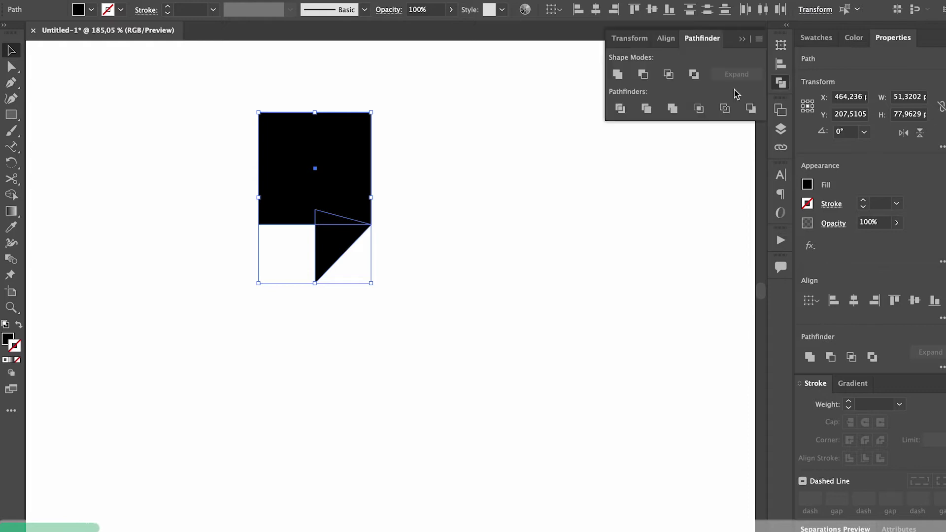
left_click(616, 76)
left_click(490, 187)
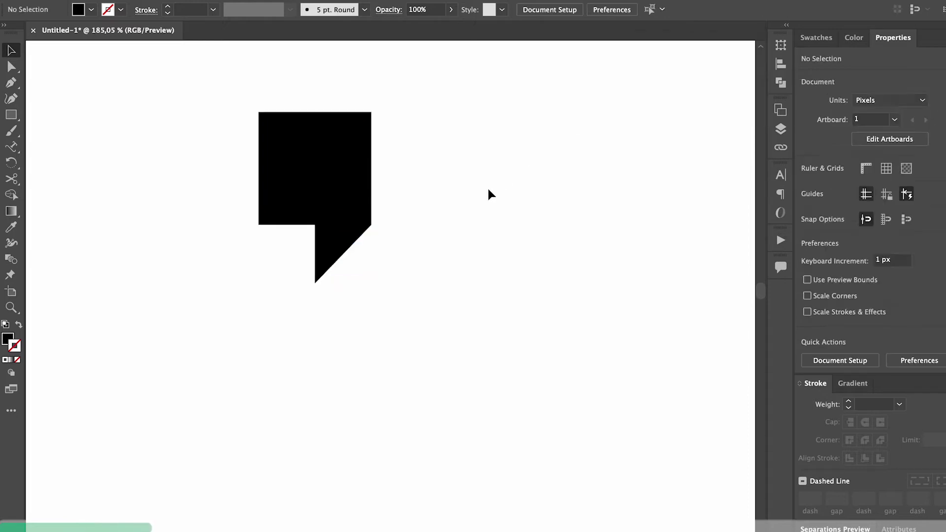
left_click(318, 152)
Rotate 60° copies around the shape's bottom tip and repeat to form a six-arm asterisk.
key("r")
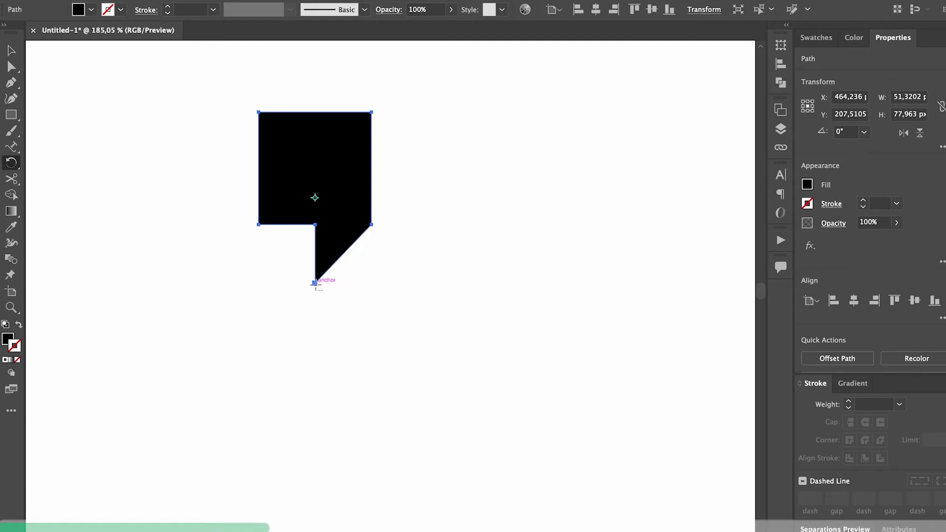
left_click(315, 285, "alt")
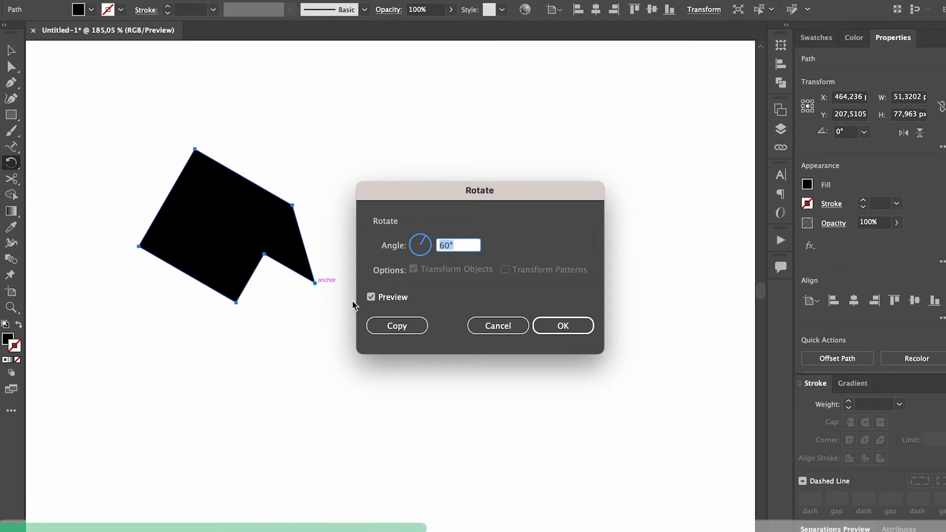
left_click(397, 328)
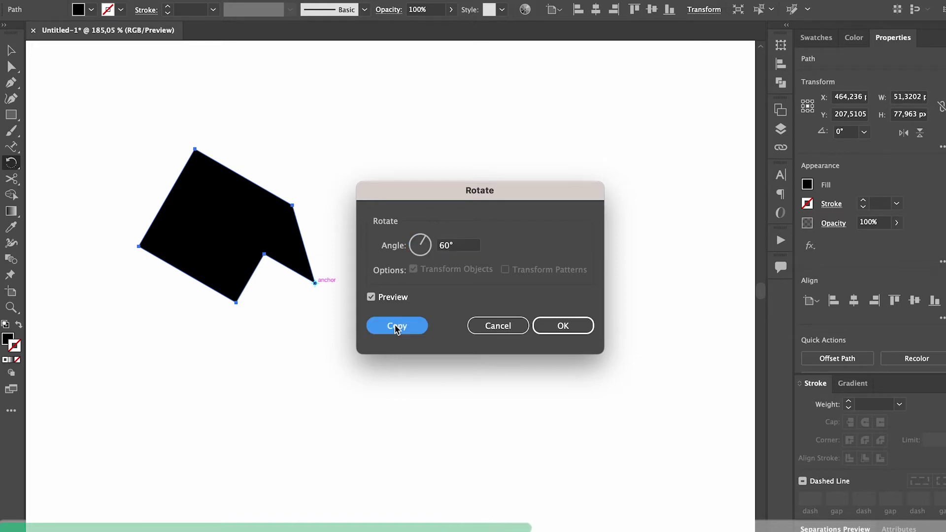
key("ctrl+d")
key("ctrl+d")
key("ctrl+d")
key("ctrl+d")
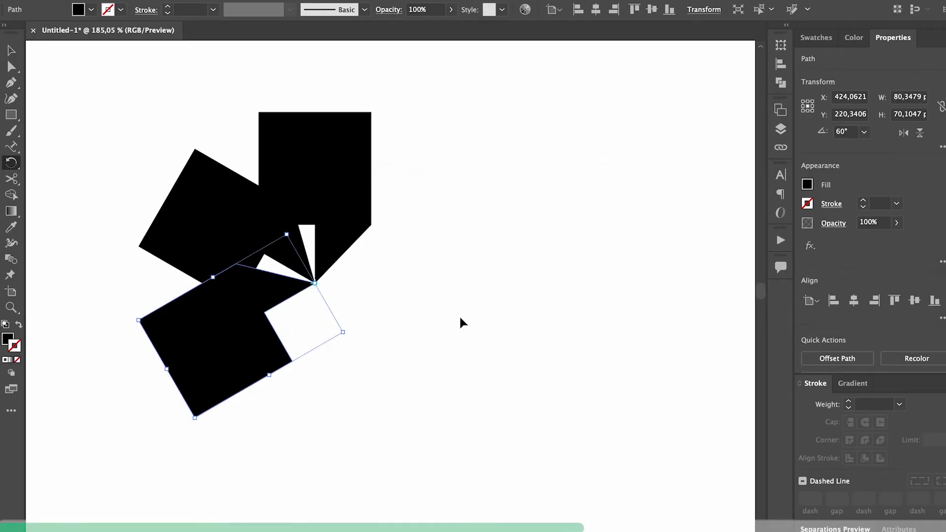
Place a notched shape beside the asterisk and round its top corners into a semicircle.
key("v")
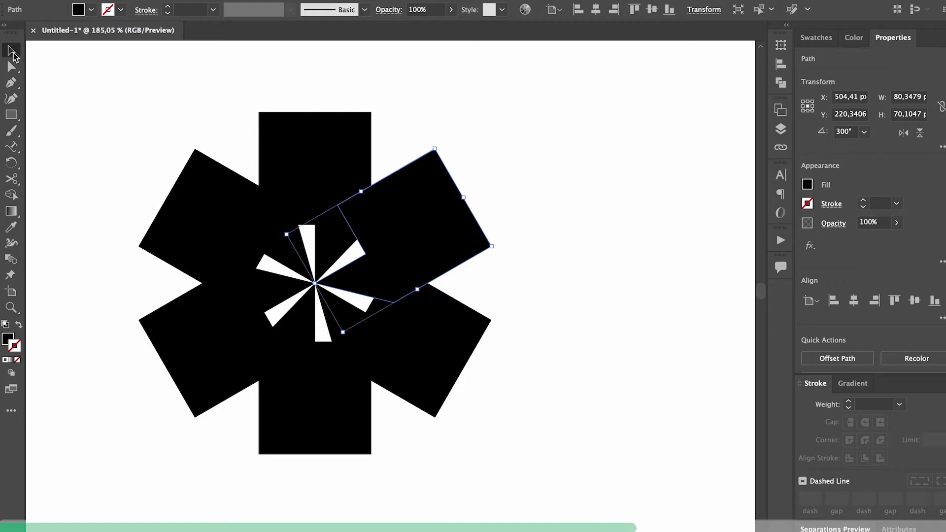
left_click(112, 128)
scroll(111, 128, "down", 3)
left_click_drag(311, 161, 531, 158)
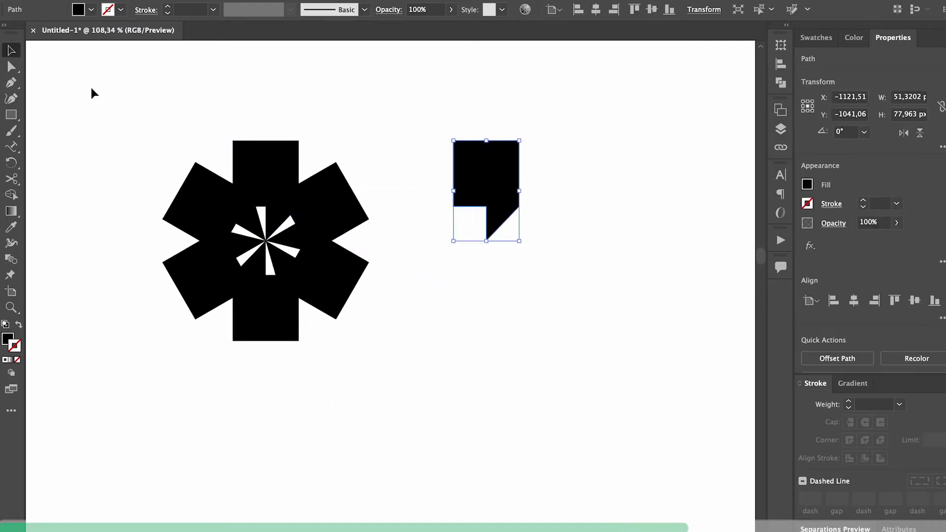
left_click(11, 67)
scroll(464, 205, "up", 2)
left_click_drag(505, 208, 509, 211)
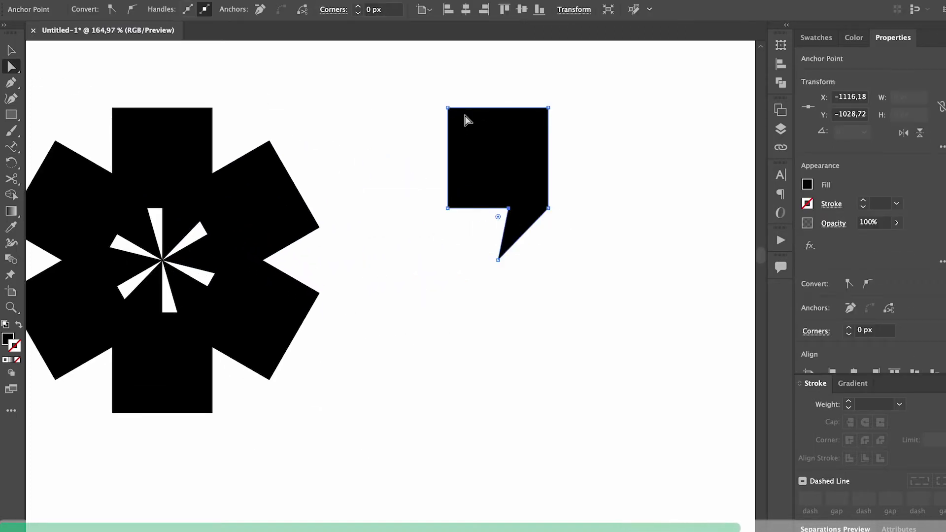
left_click_drag(537, 118, 482, 175)
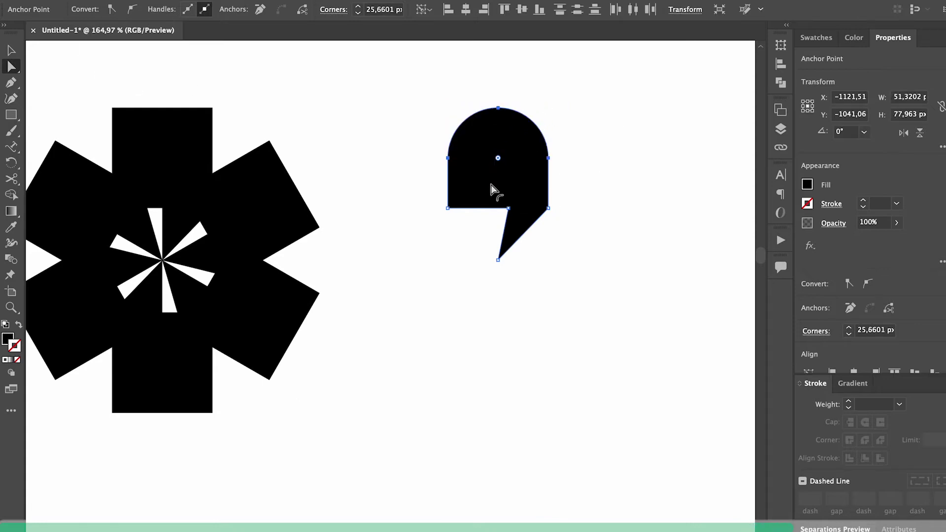
Repeat 45° rotated copies of the comma shape around its bottom tip to form an eight-lobed flower.
key("v")
left_click(378, 148)
scroll(378, 148, "down", 2)
left_click_drag(441, 148, 498, 148)
key("r")
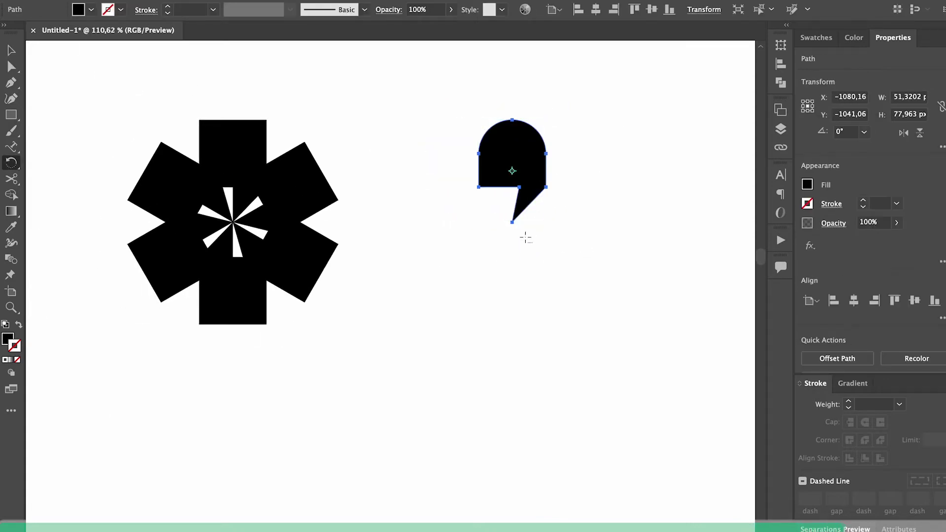
left_click(513, 221, "alt")
left_click(414, 327)
key("ctrl+d")
key("ctrl+d")
key("ctrl+d")
key("ctrl+d")
key("ctrl+d")
key("ctrl+d")
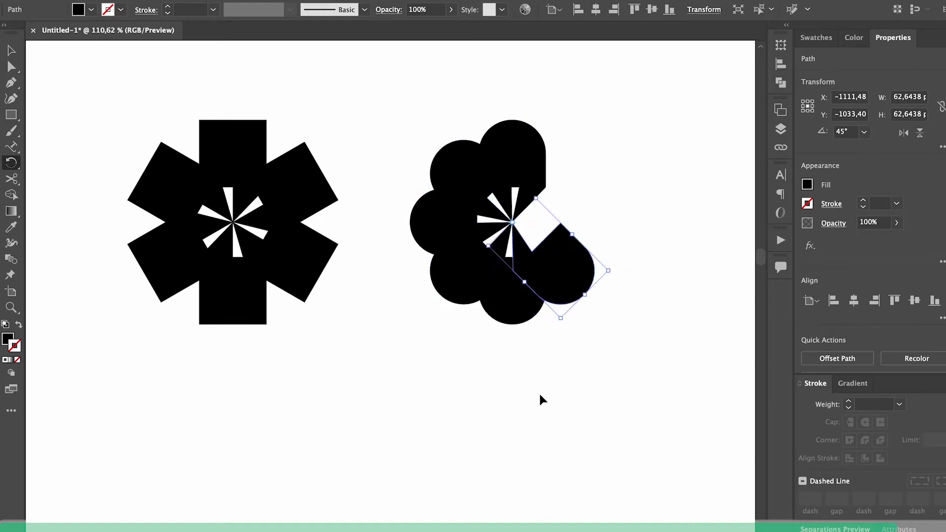
key("v")
left_click(368, 367)
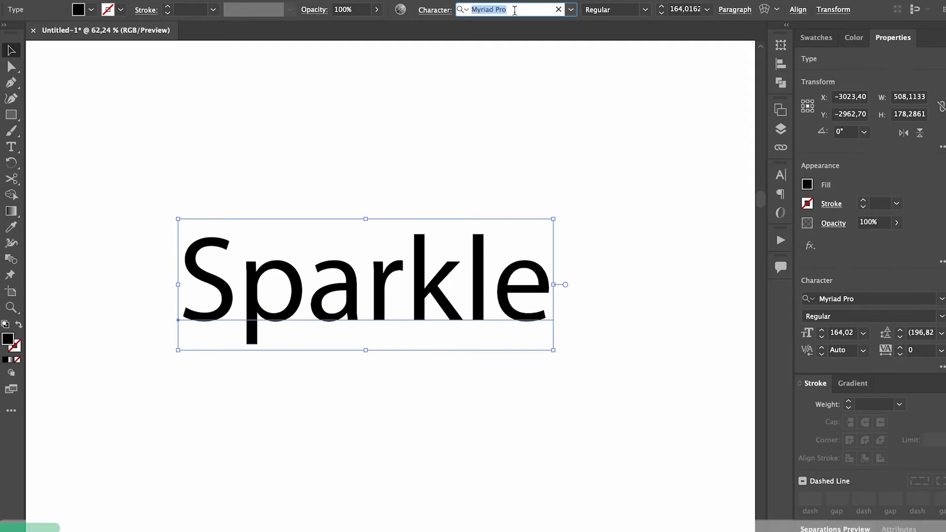
Set the Sparkle text's font to BalboaPlus Fill.
type("bal")
left_click(497, 132)
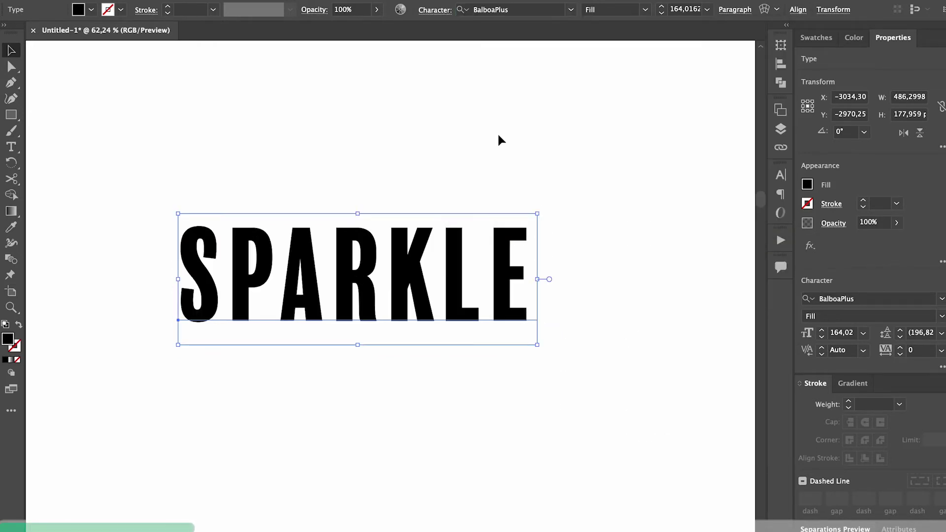
left_click(586, 230)
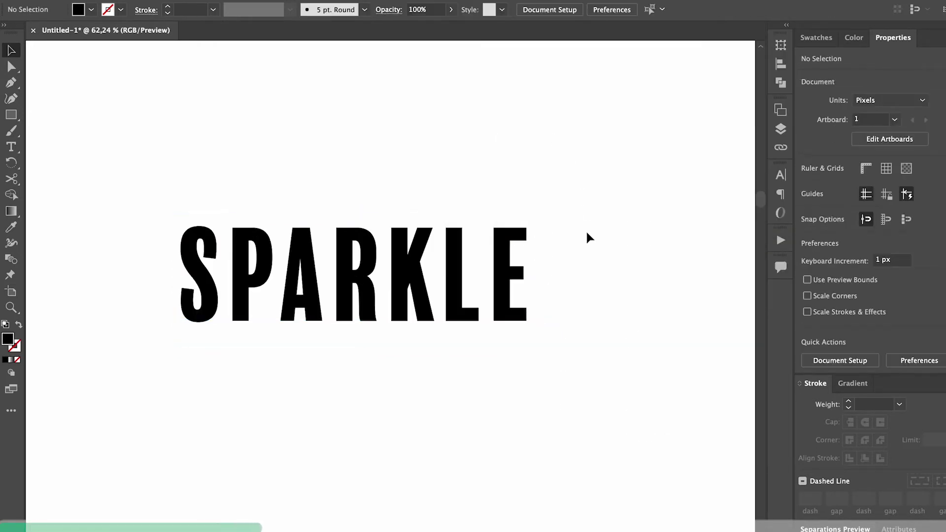
Tighten kerning on the L-E, R-K, A-R and P-A letter pairs of SPARKLE.
double_click(499, 294)
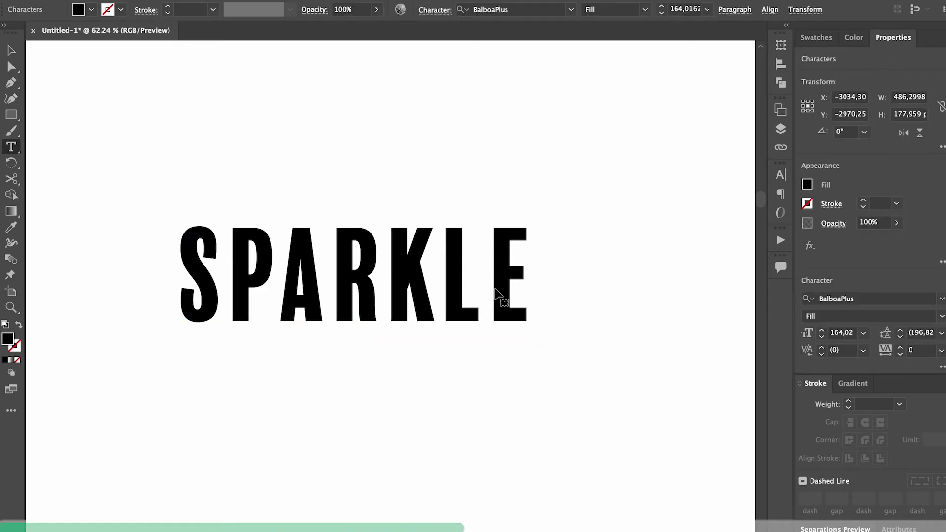
key("alt+Left")
key("alt+Left")
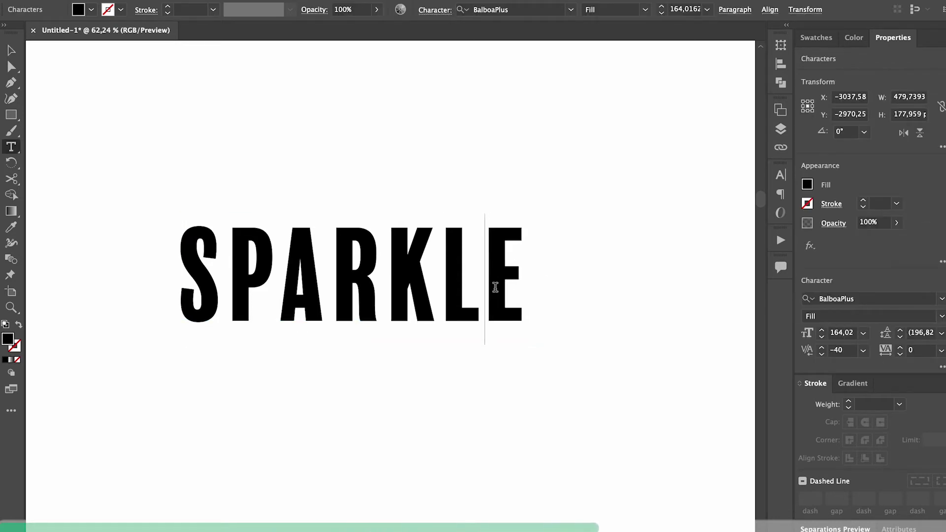
key("Left")
key("Left")
key("alt+Left")
key("Left")
key("alt+Left")
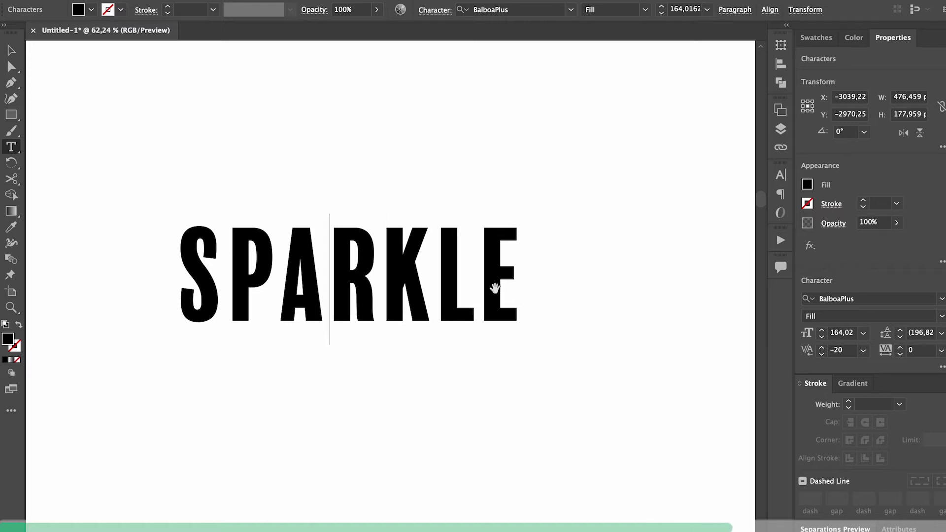
key("alt+Left")
key("Left")
key("alt+Left")
key("alt+Left")
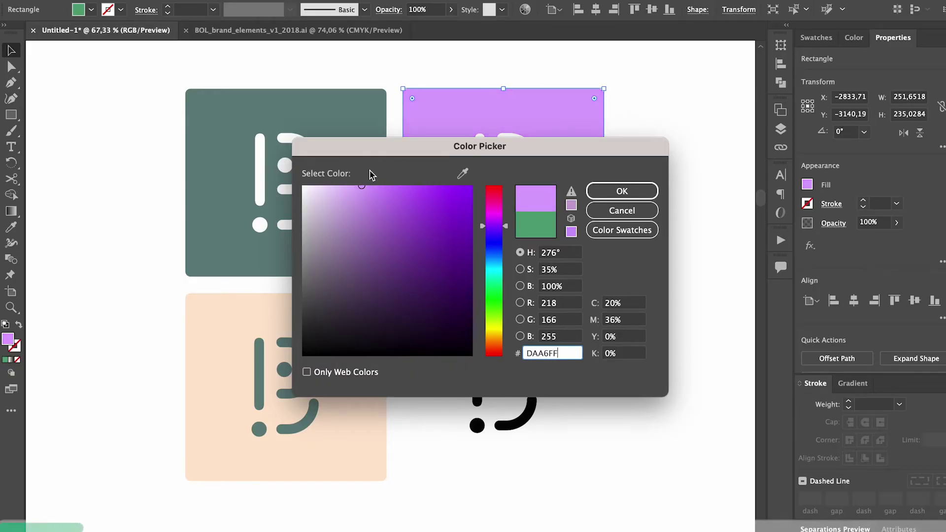
Lighten the purple fill to #DAA6FF and apply it to the square.
left_click(630, 191)
left_click(674, 195)
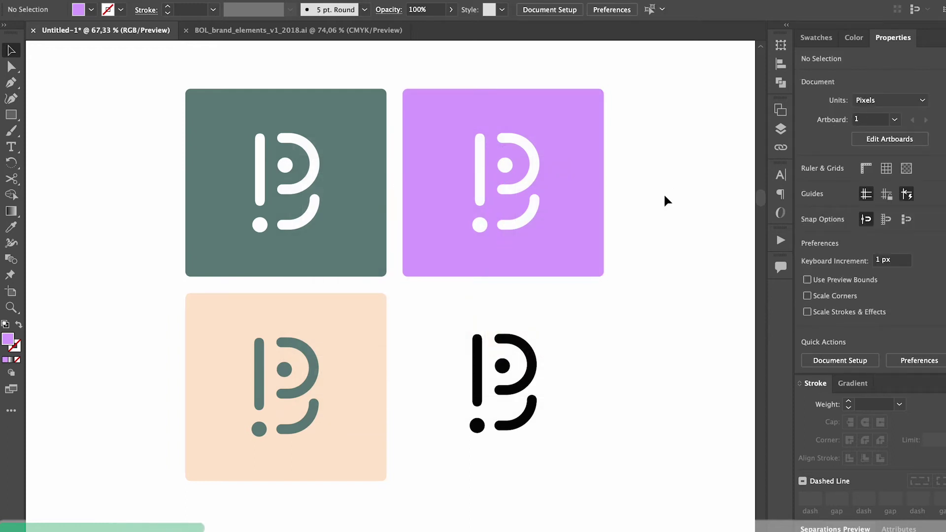
left_click(573, 200)
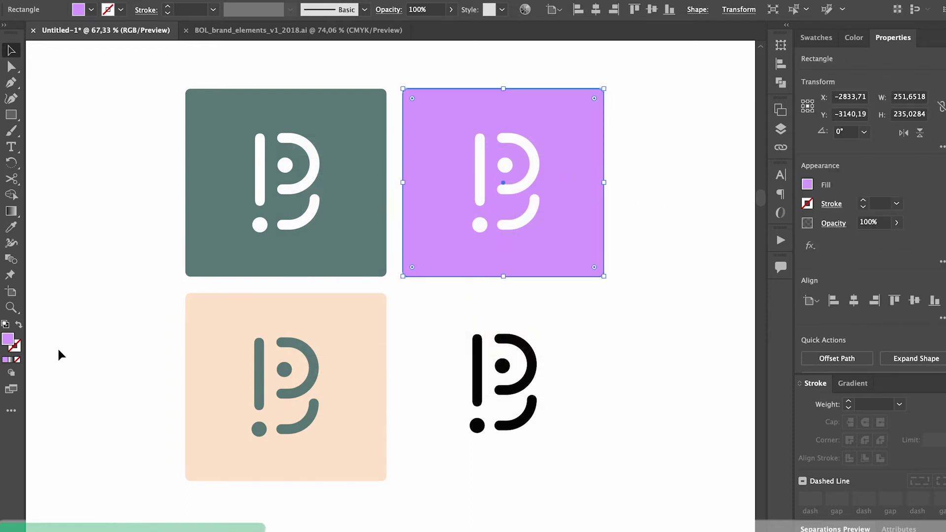
double_click(8, 340)
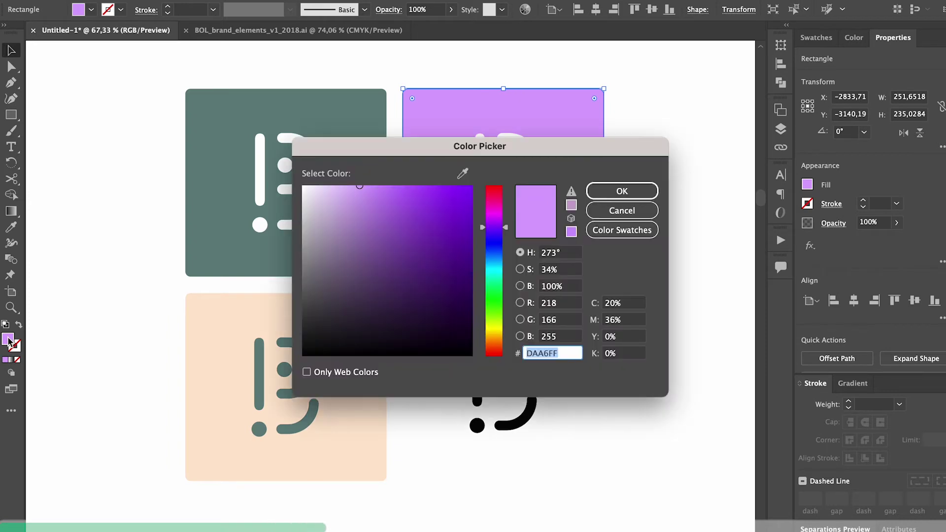
left_click(607, 186)
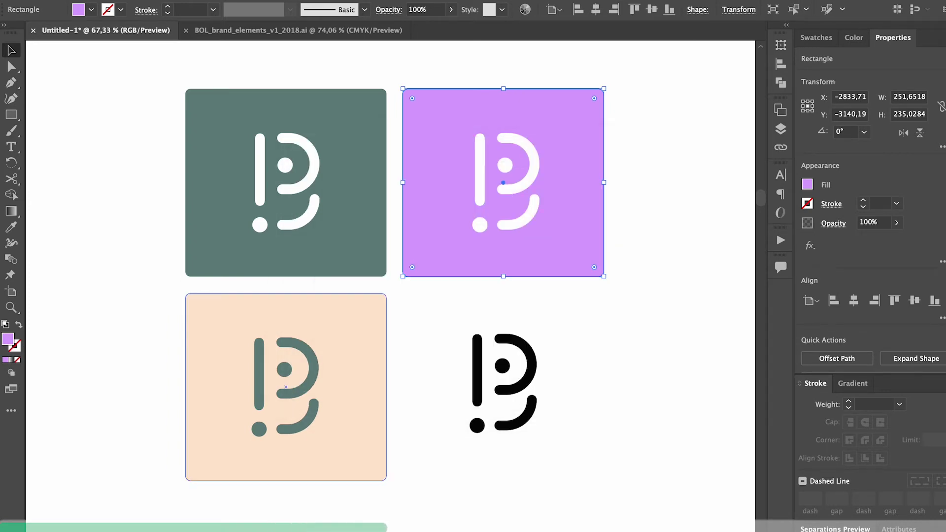
Paste #DAA6FF as the contrast checker's background colour and select the white foreground value.
left_click(315, 527)
triple_click(245, 225)
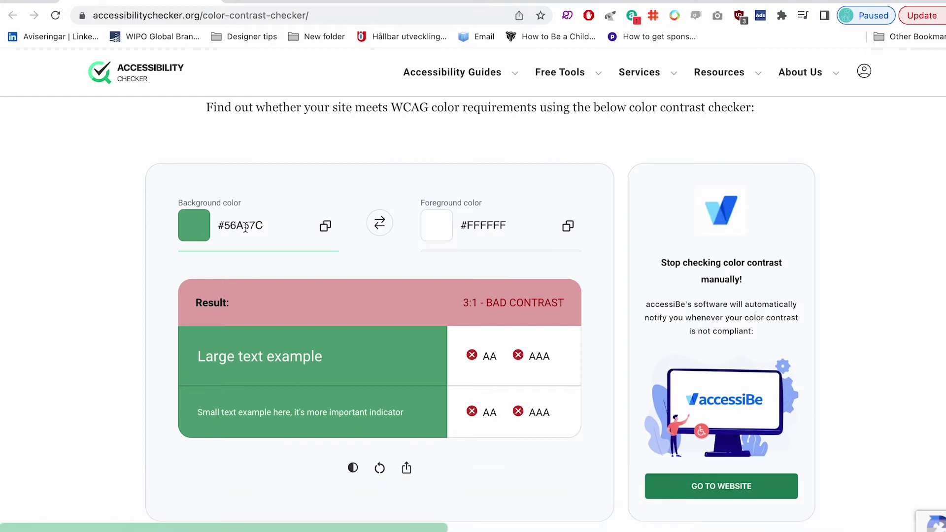
key("super+v")
left_click(95, 243)
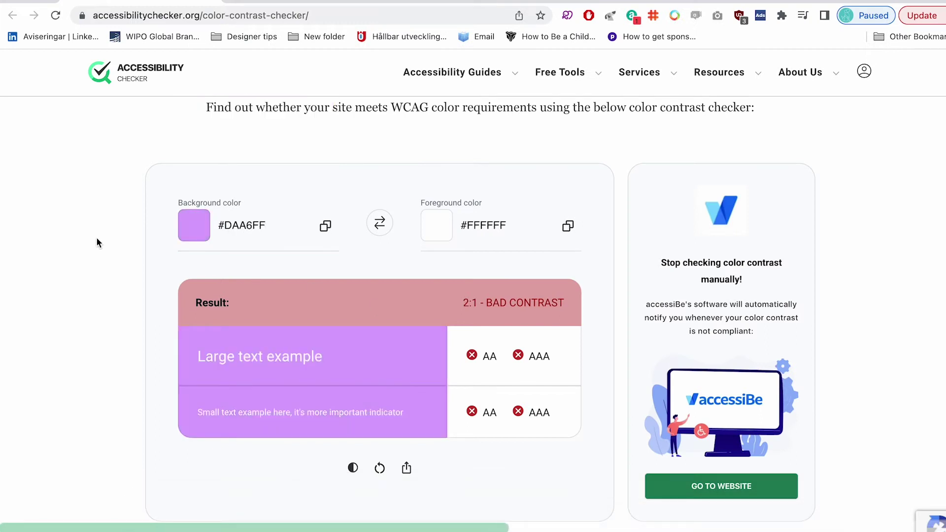
triple_click(491, 227)
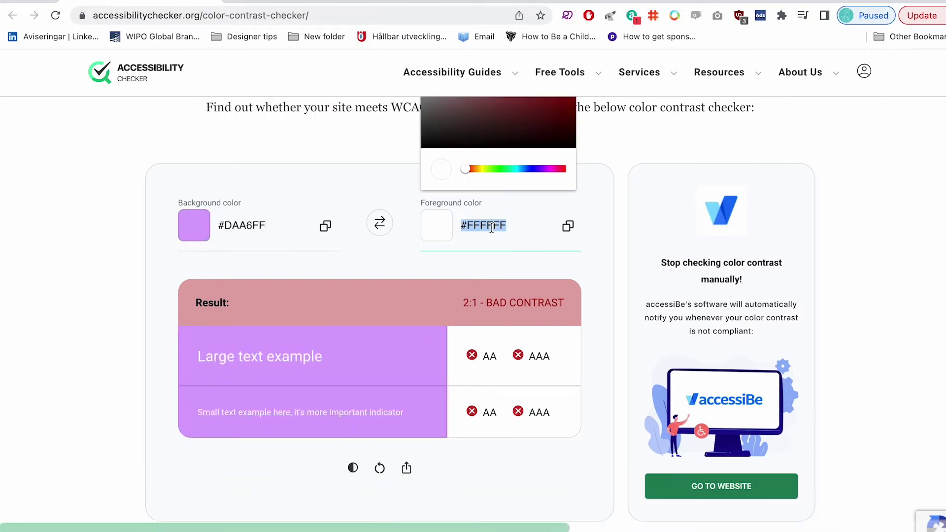
Set the checker's foreground to black, then change the square's fill to green 56A57C.
left_click_drag(449, 142, 415, 149)
left_click(415, 150)
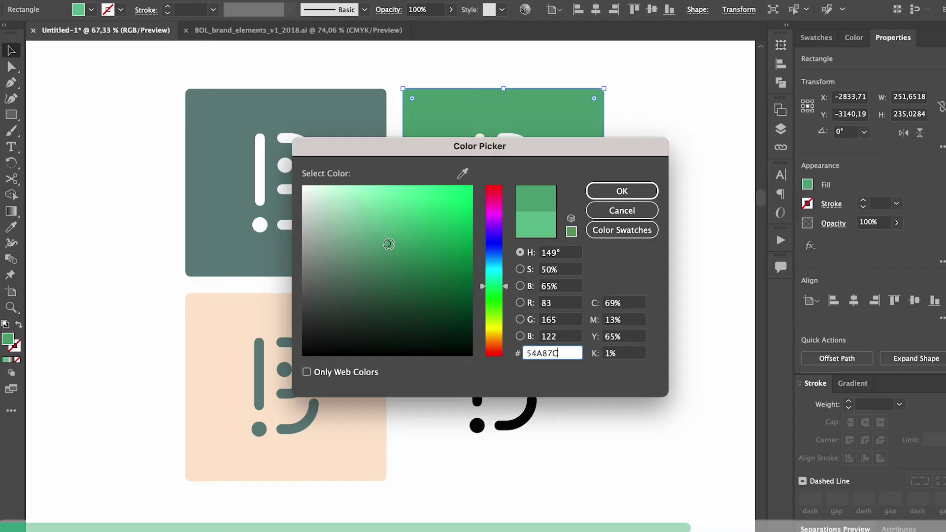
left_click_drag(387, 245, 385, 244)
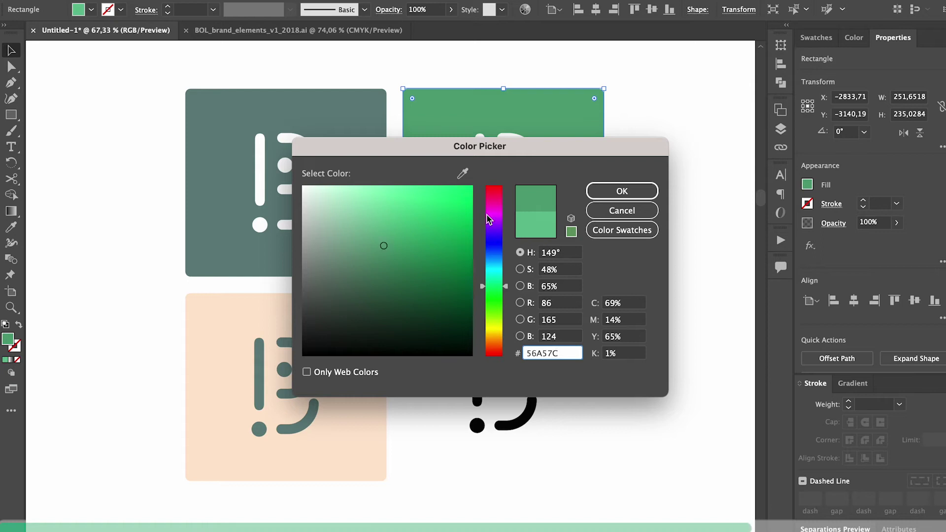
left_click(613, 191)
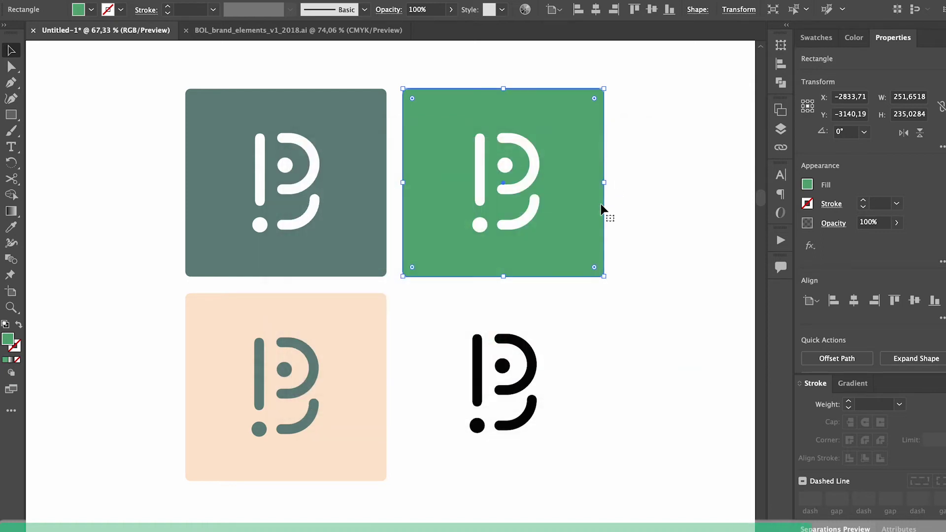
double_click(8, 340)
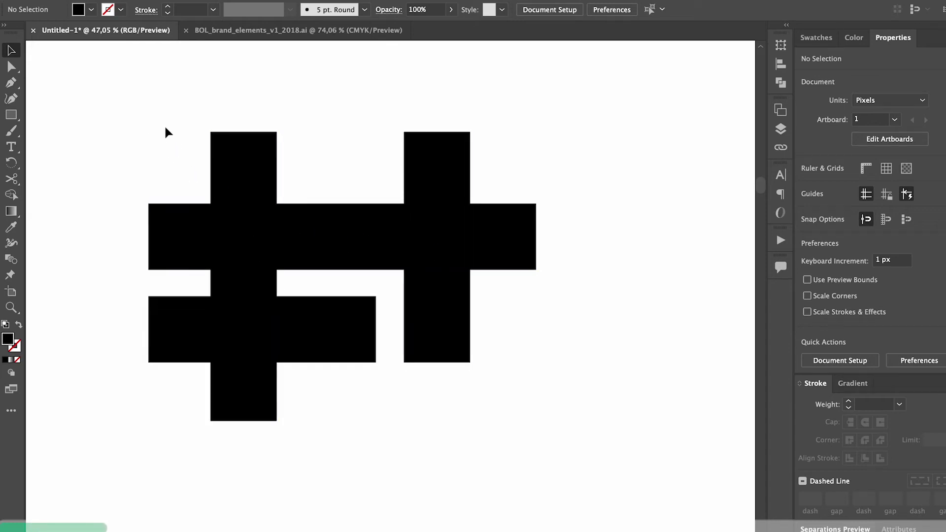
Unite all the hash shape's black rectangles, with Remove Redundant Points enabled in Pathfinder Options.
left_click_drag(164, 126, 526, 425)
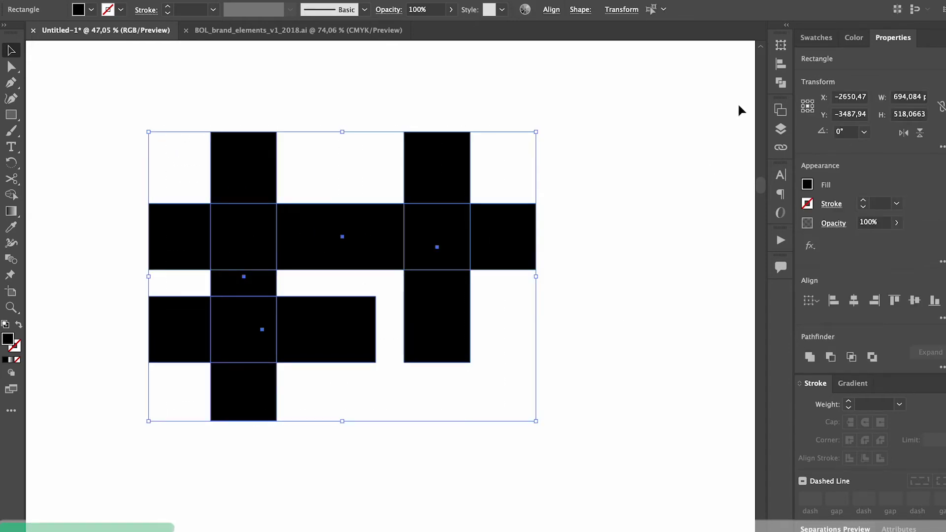
left_click(781, 82)
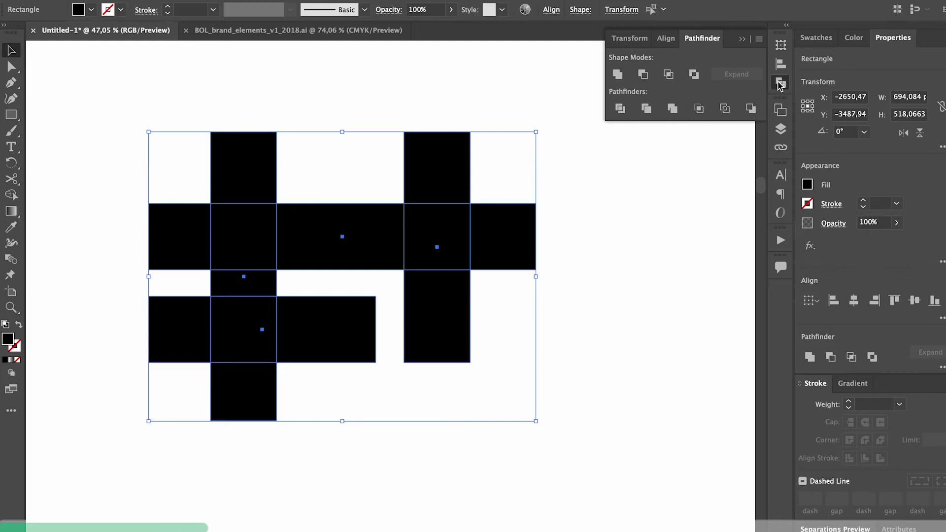
left_click(760, 39)
left_click(759, 39)
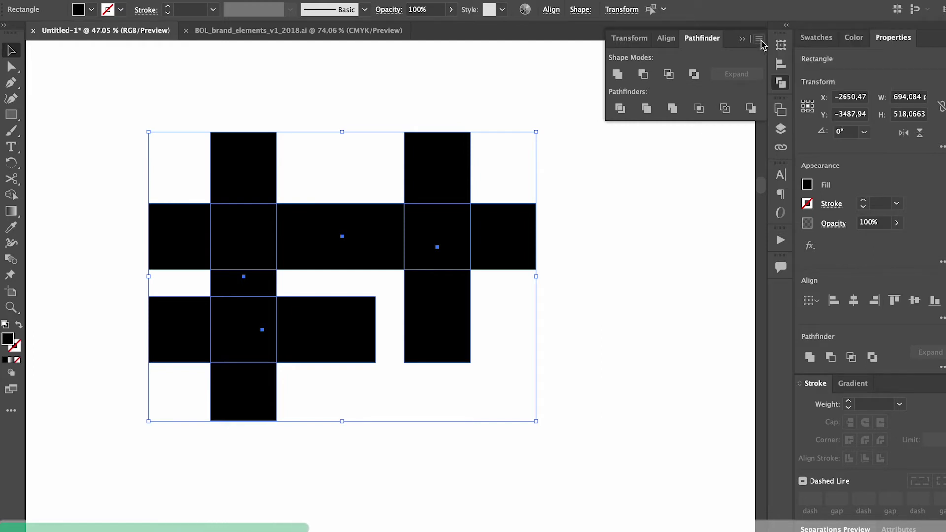
left_click(759, 39)
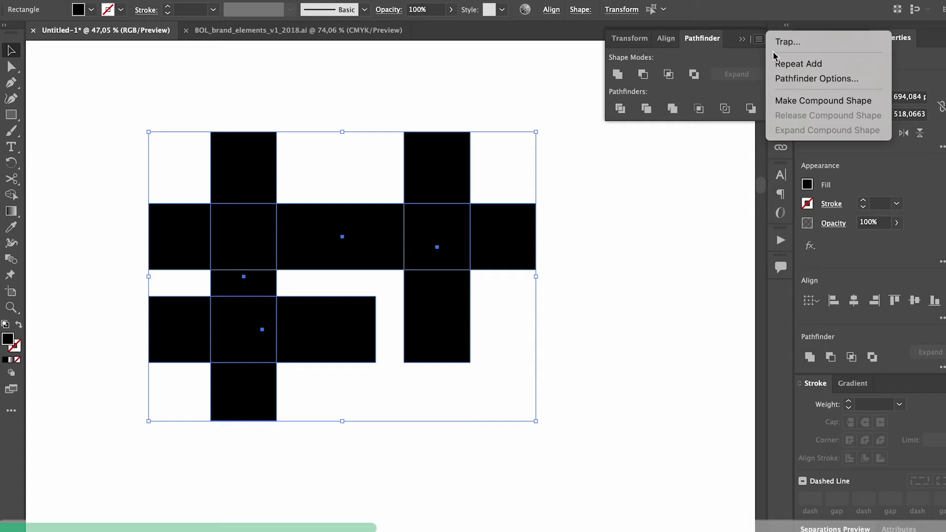
left_click(779, 79)
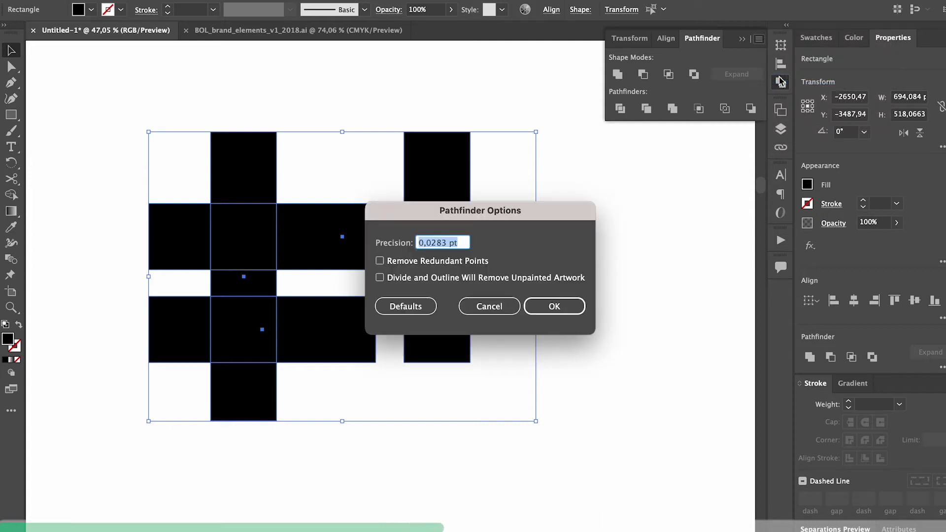
left_click(379, 261)
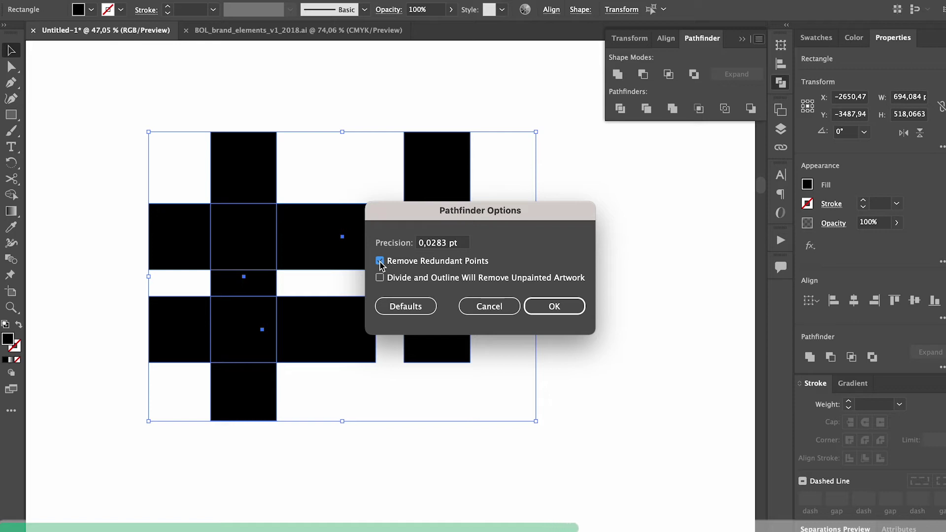
left_click(537, 308)
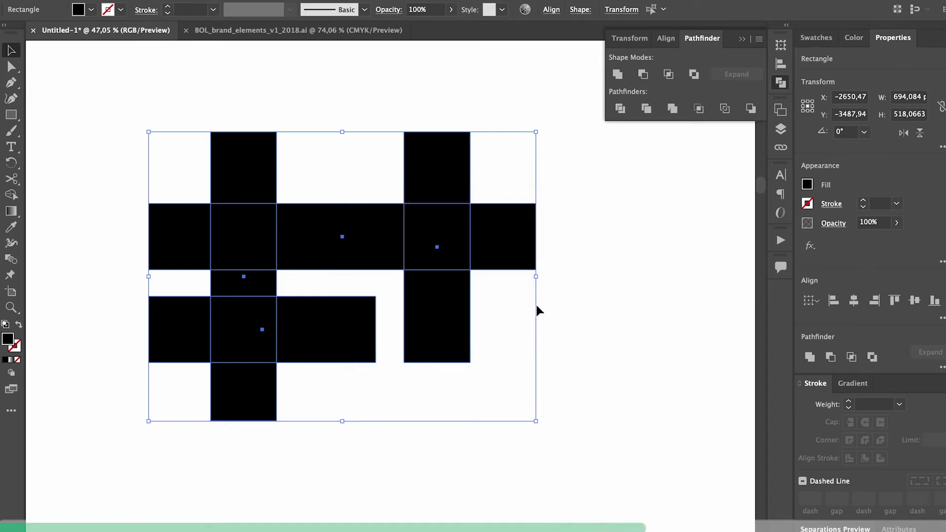
left_click(617, 74)
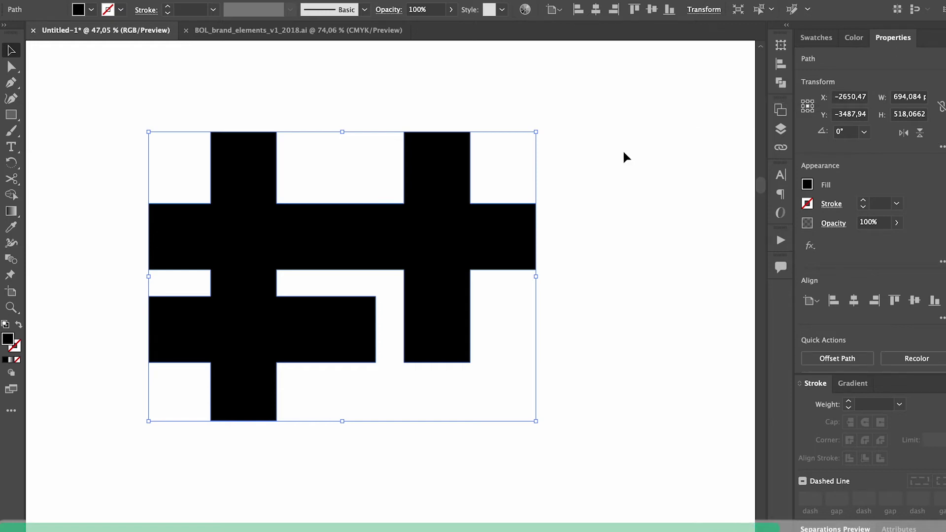
left_click(596, 197)
left_click(484, 246)
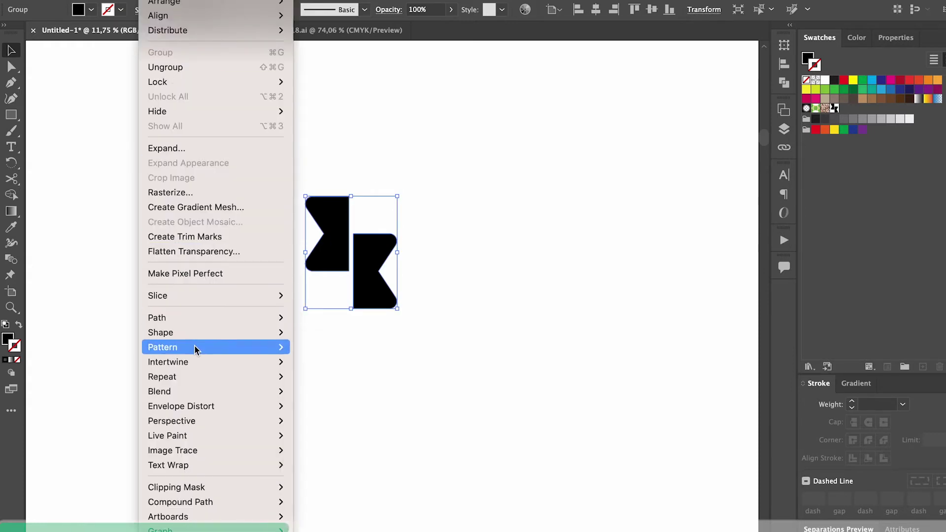
Make the angular black shape into pattern swatch New Pattern 2 with Brick by Row tiling.
mouse_move(194, 347)
left_click(309, 347)
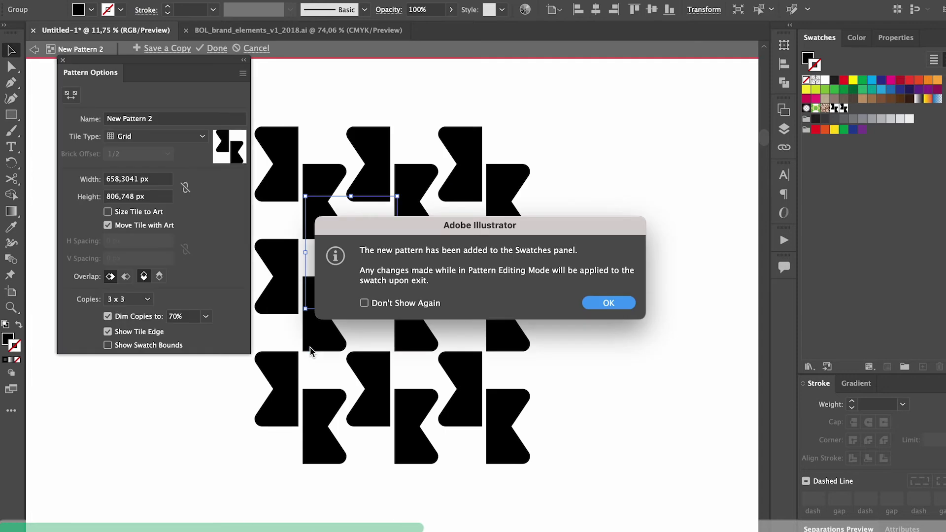
left_click(601, 302)
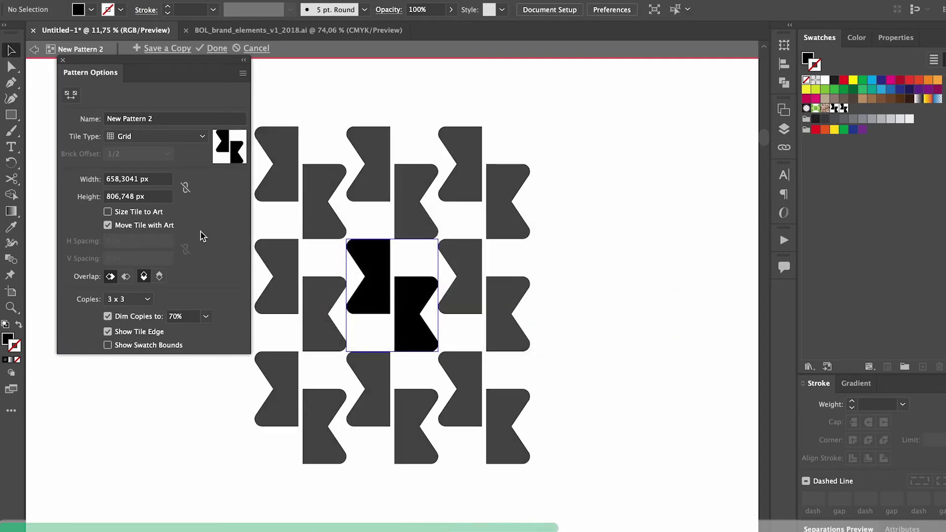
left_click(158, 136)
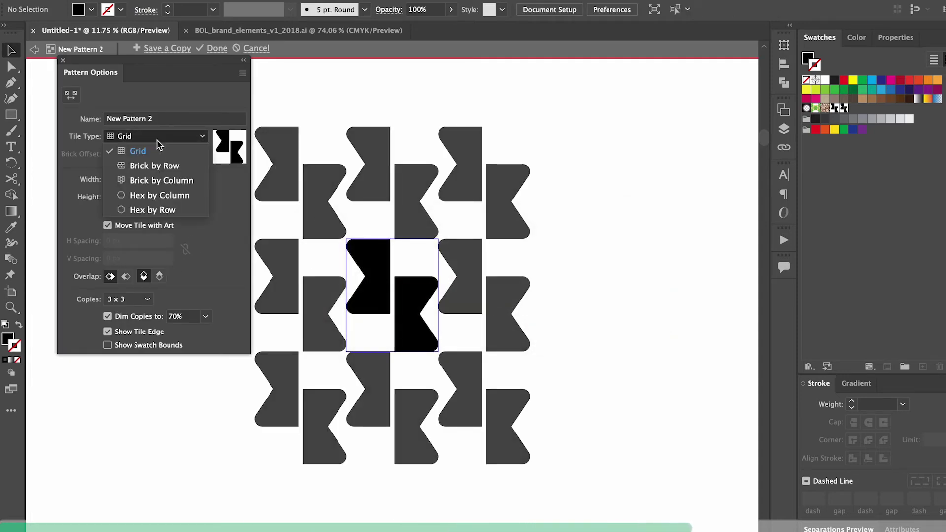
left_click(158, 166)
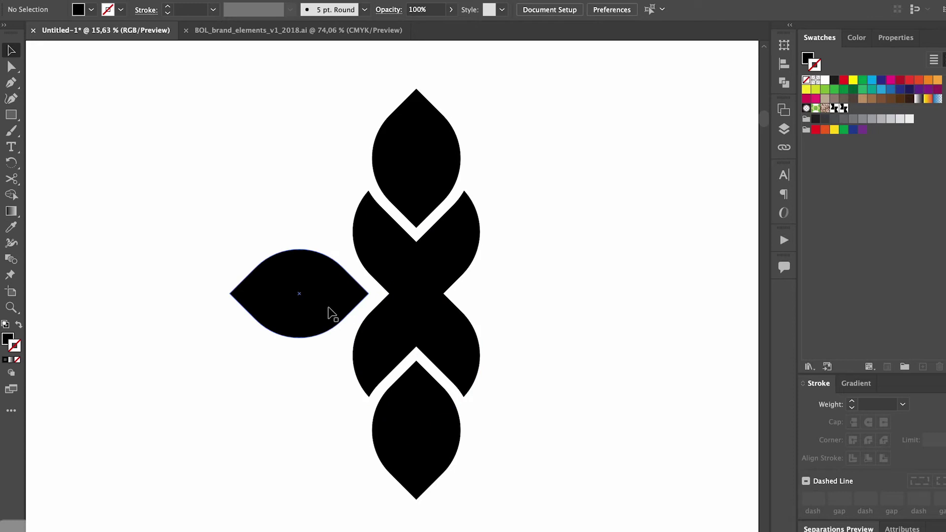
Alt-drag a copy of the left leaf to the right side, then check it in Outline view.
left_click(324, 311)
left_click_drag(293, 295, 522, 298)
left_click(495, 330)
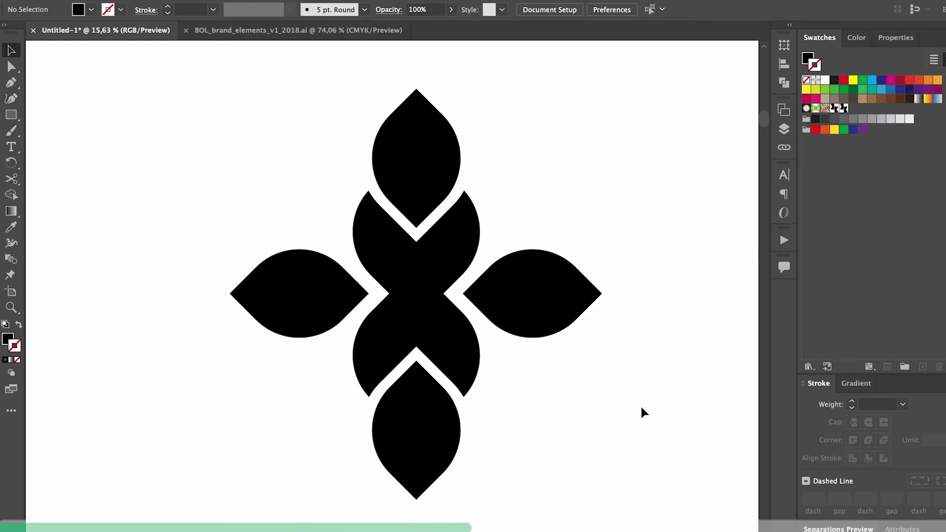
key("ctrl+y")
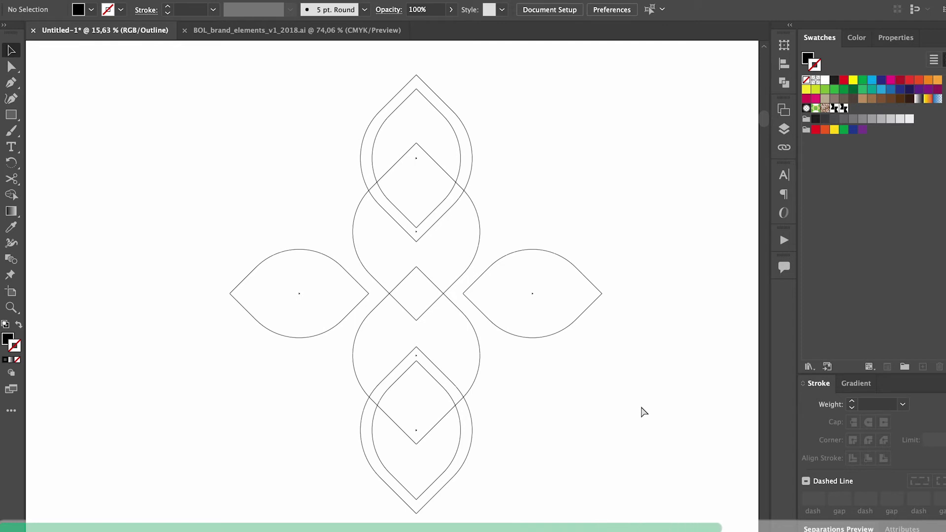
key("ctrl+y")
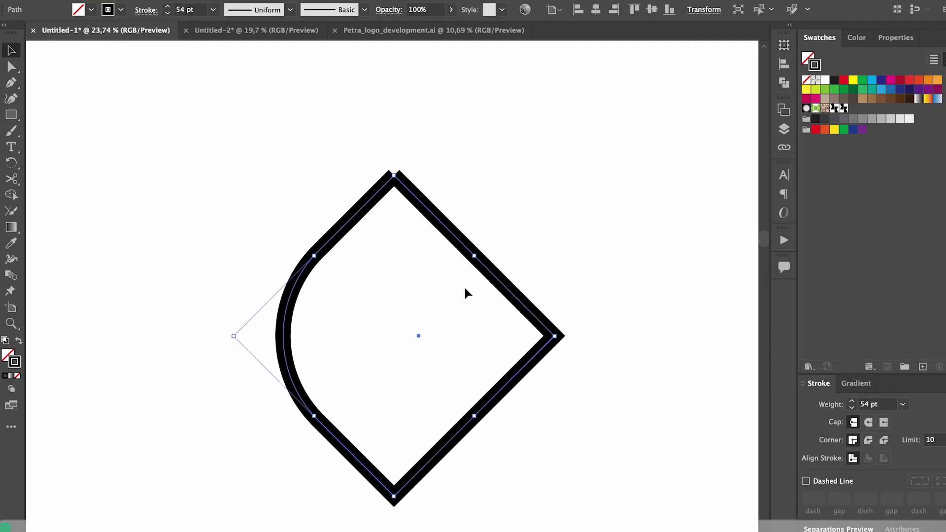
Zoom into the diamond path's top joint and nudge its anchor with Direct Selection.
left_click(422, 208)
scroll(423, 208, "up", 10)
left_click(425, 211)
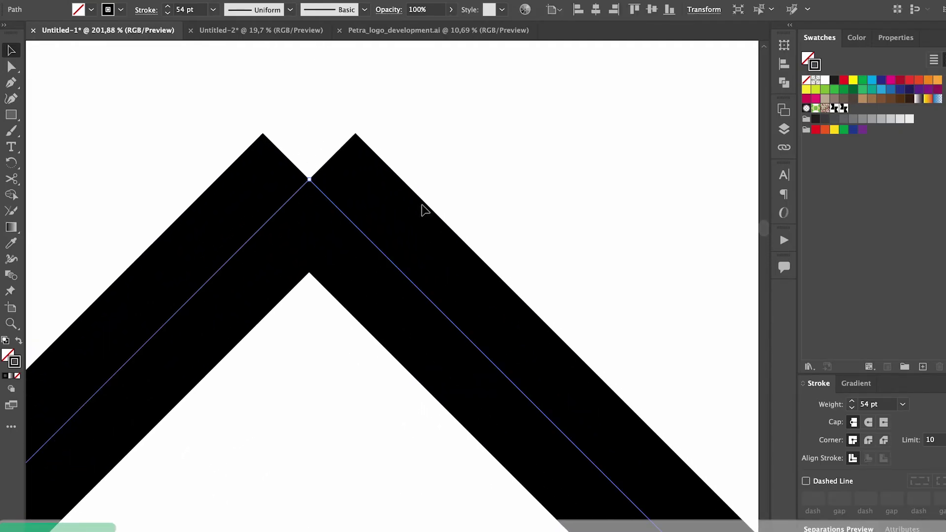
left_click(11, 66)
left_click(310, 180)
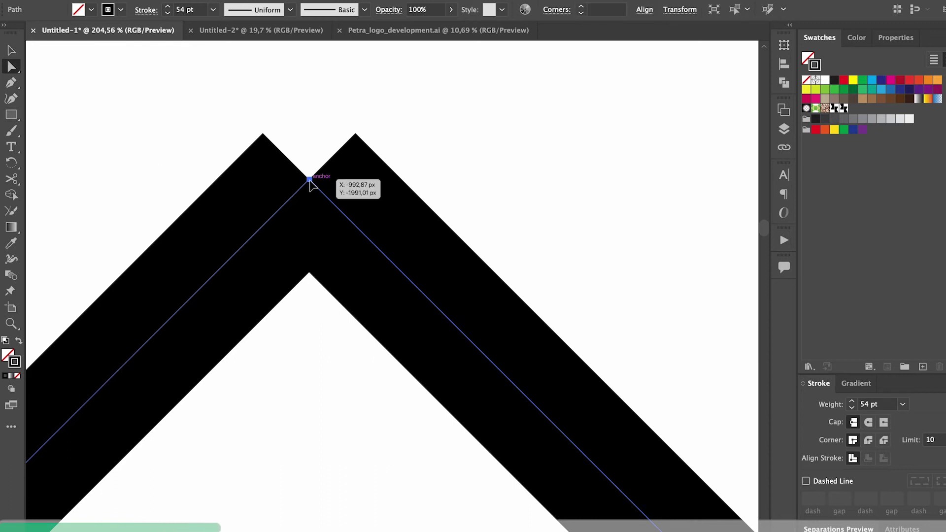
mouse_move(310, 181)
left_mouse_down()
mouse_move(306, 201)
mouse_move(321, 191)
mouse_move(310, 181)
left_mouse_up()
key("ctrl+shift+a")
key("ctrl+0")
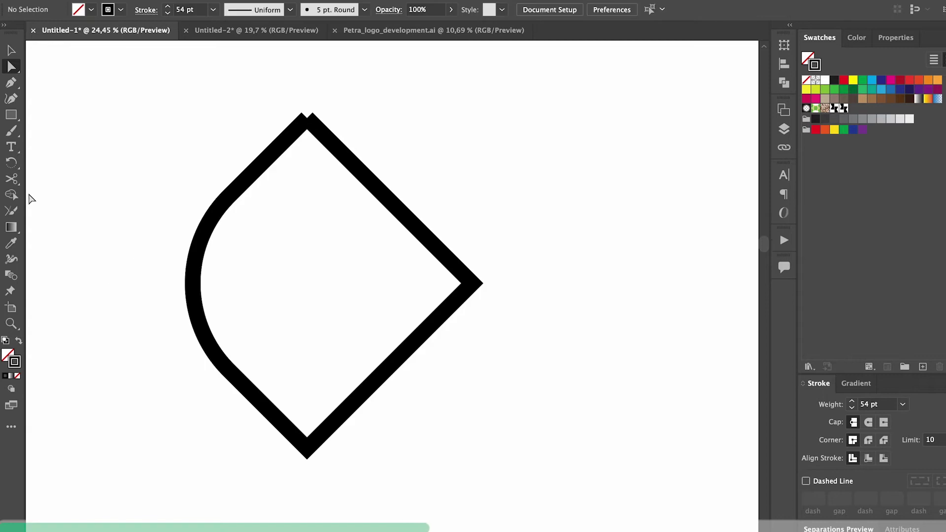
Trim the top corner with the Shaper tool and delete the extra anchor on the vertical segment.
left_click(10, 213)
mouse_move(309, 101)
left_mouse_down()
mouse_move(271, 126)
mouse_move(326, 163)
mouse_move(335, 113)
mouse_move(309, 101)
left_mouse_up()
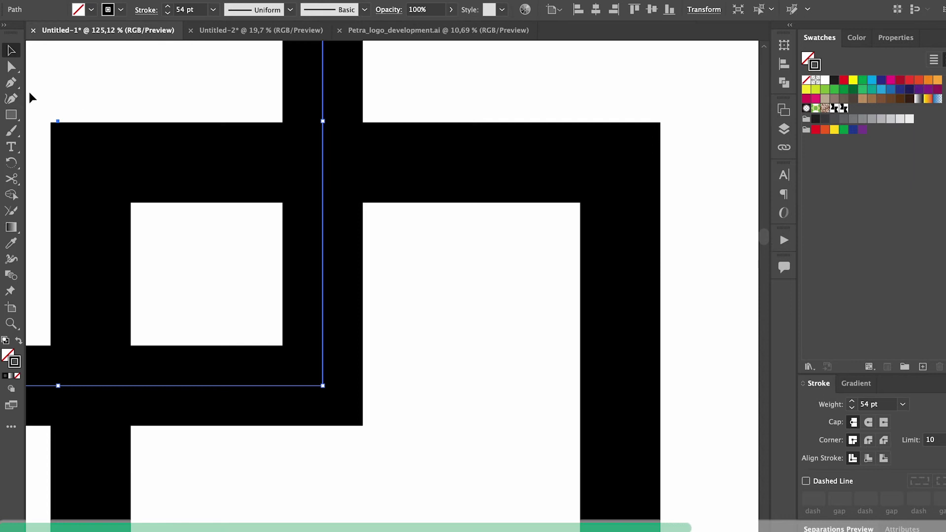
key("p")
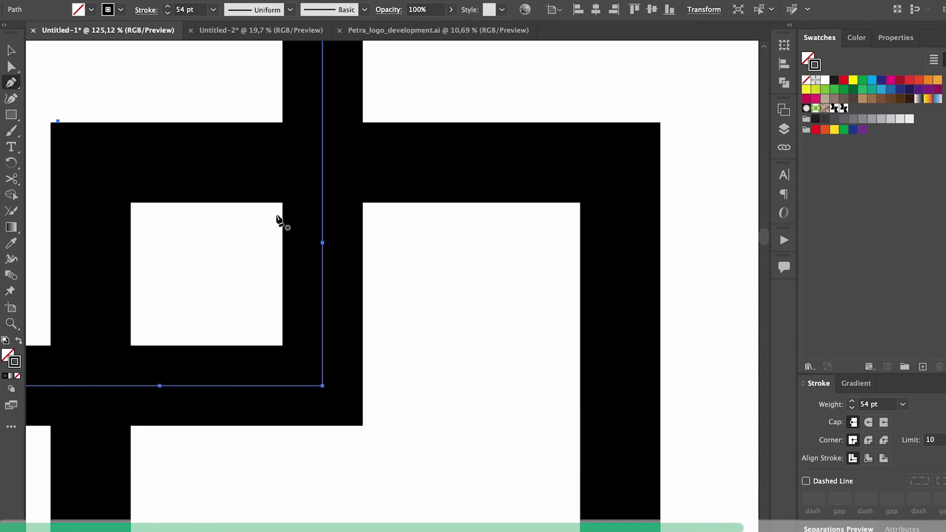
left_click(323, 242)
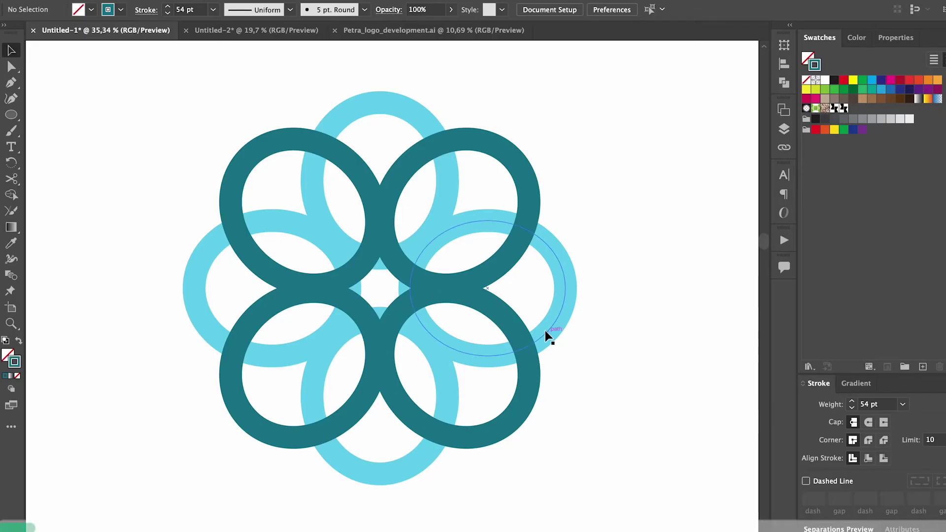
Select all the rings and apply Object > Intertwine > Make.
left_click_drag(153, 91, 586, 467)
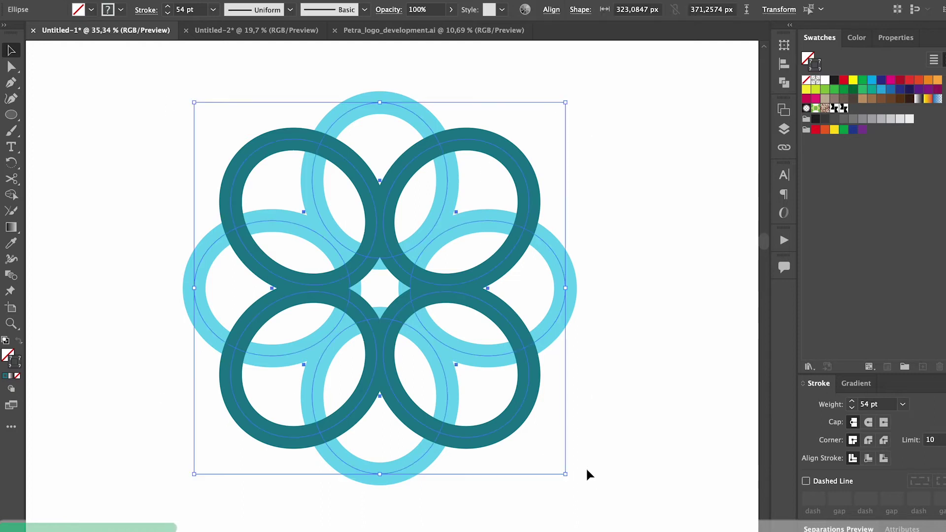
left_click(158, 0)
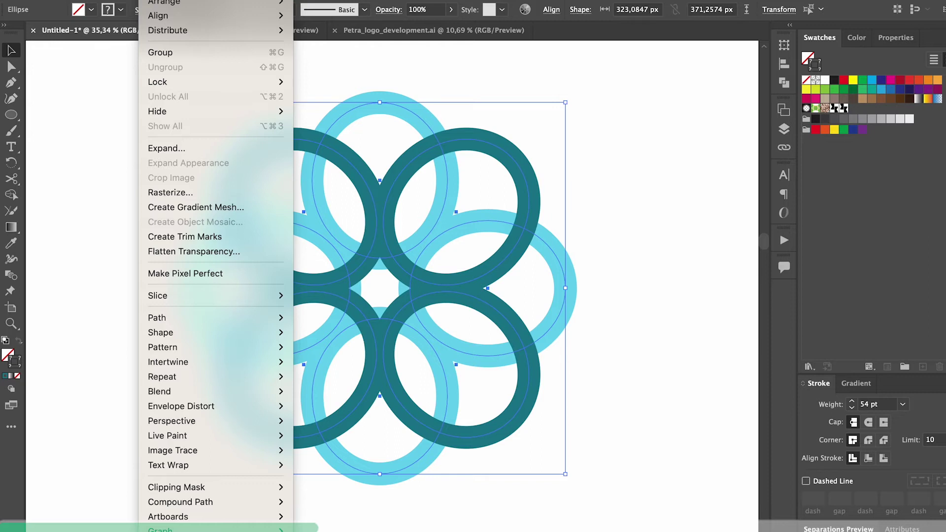
mouse_move(225, 362)
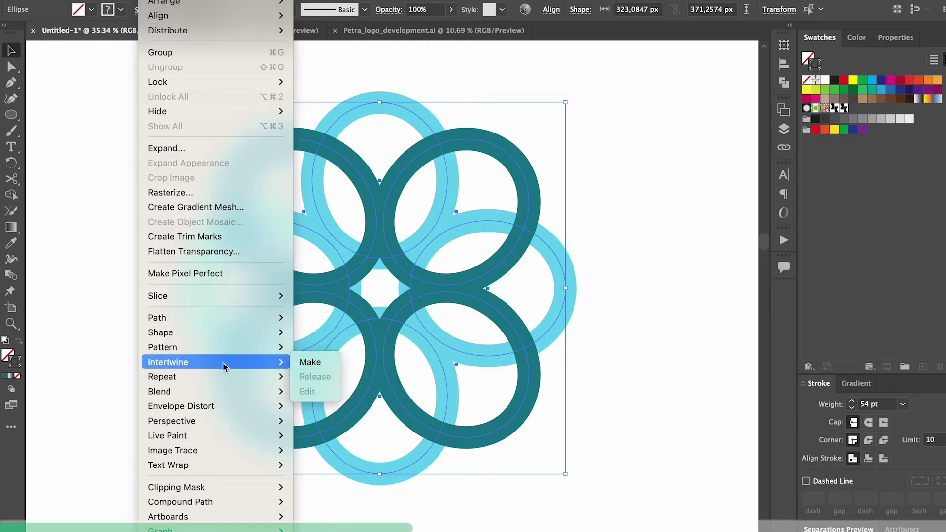
left_click(310, 364)
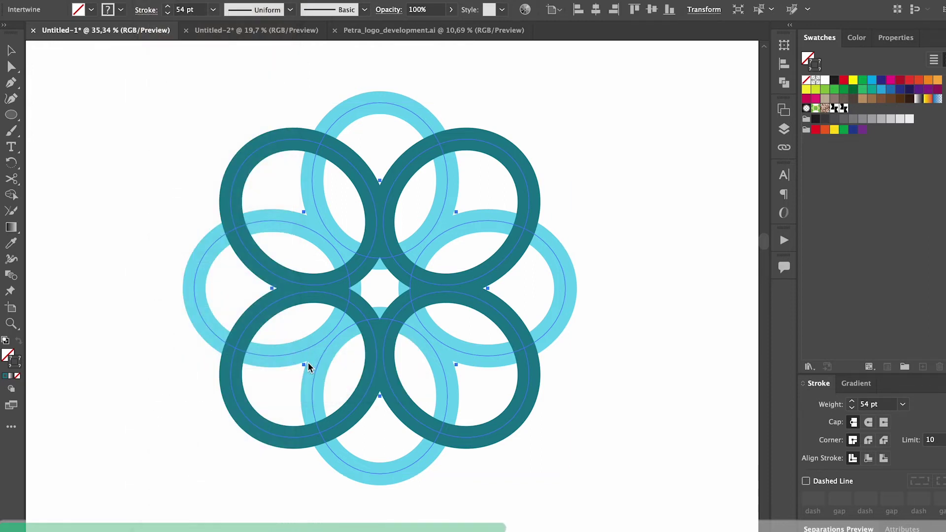
Bring the light-blue ring over the dark-teal one at three crossings.
left_click(440, 141)
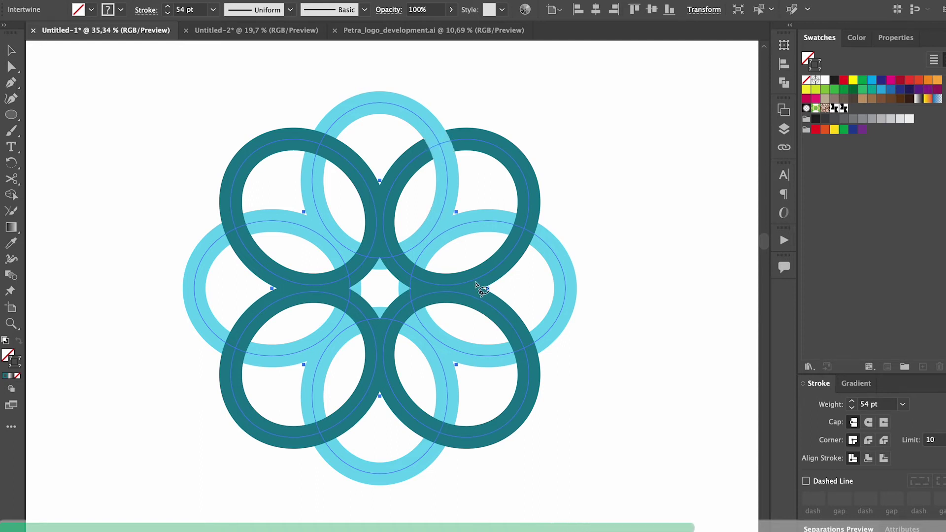
mouse_move(536, 326)
left_mouse_down()
mouse_move(506, 352)
mouse_move(525, 376)
mouse_move(549, 357)
mouse_move(541, 332)
left_mouse_up()
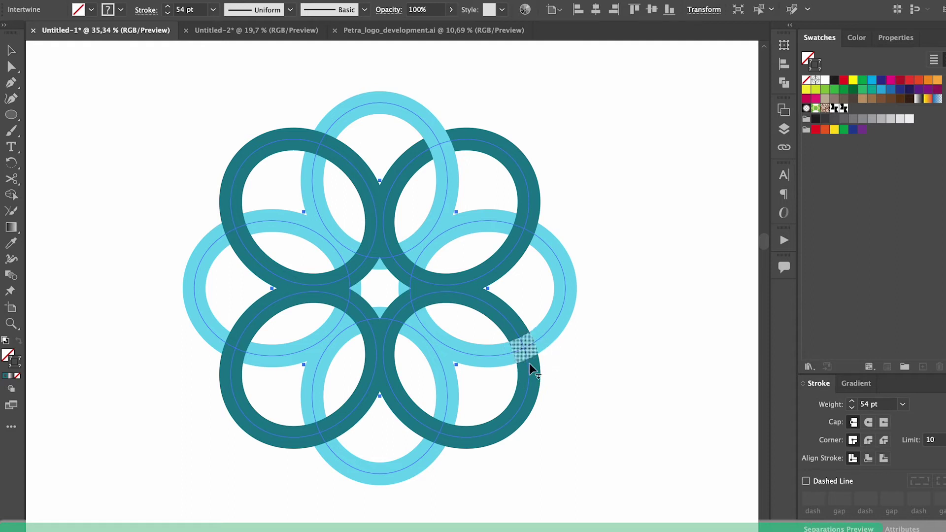
left_click_drag(532, 369, 531, 372)
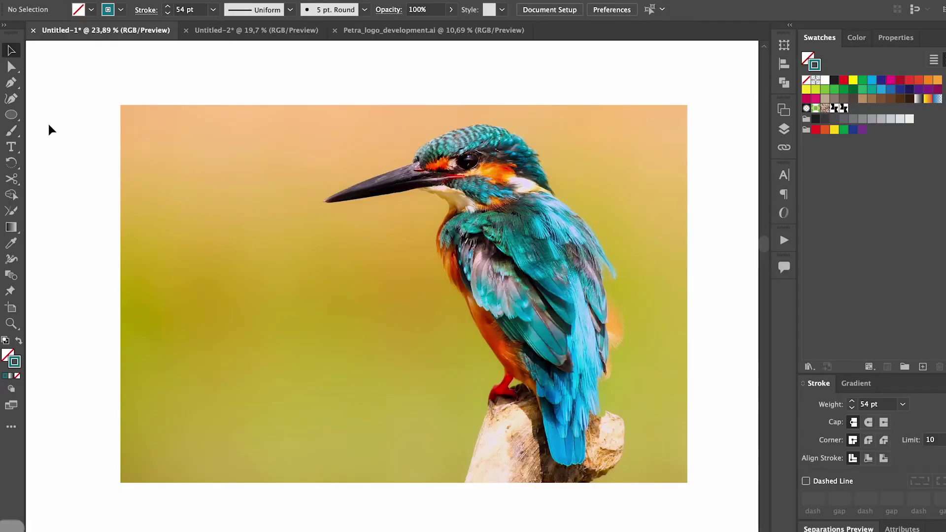
Sample the peach background colour from the kingfisher photo with the Eyedropper and inspect its values.
key("i")
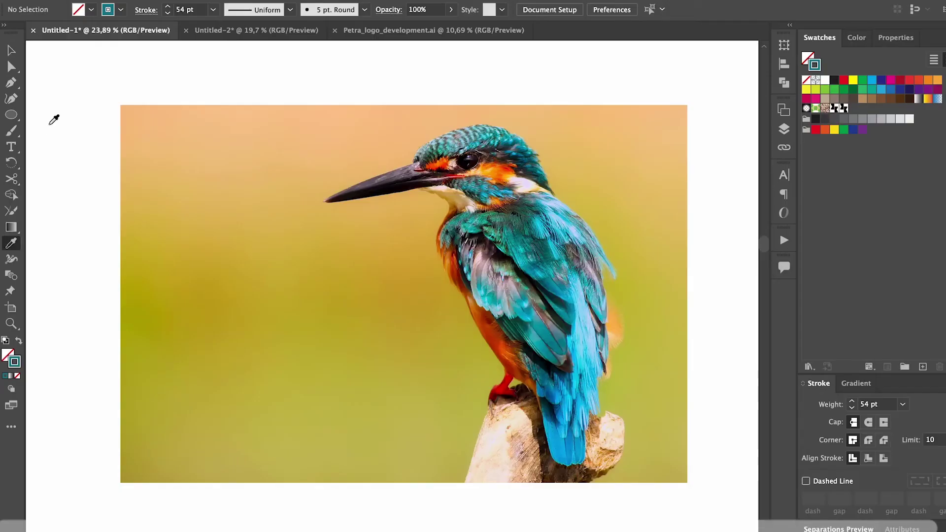
left_click(248, 162)
double_click(8, 357)
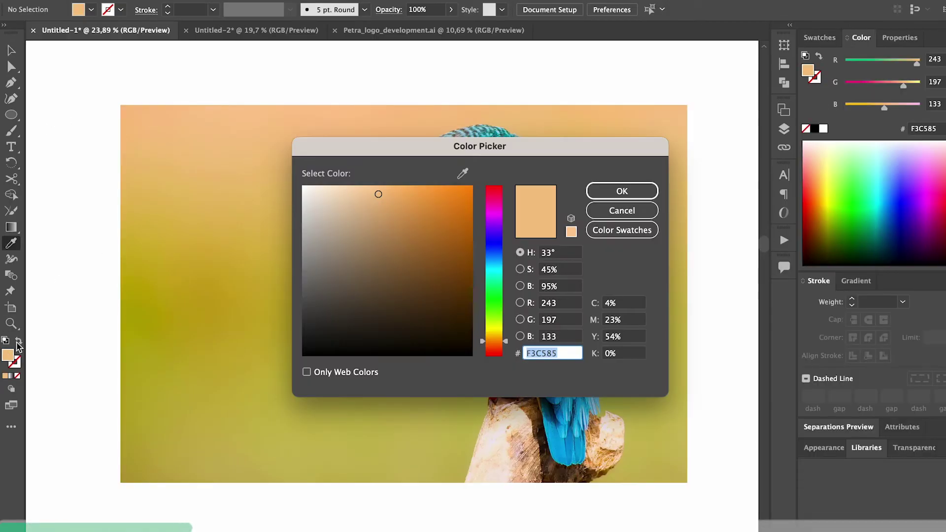
left_click(605, 208)
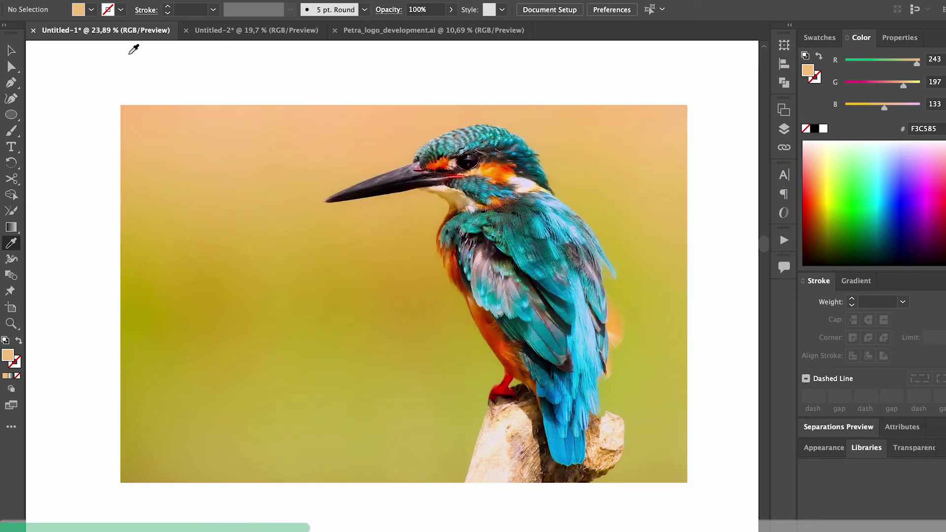
Convert the kingfisher photo into an Object Mosaic of 10 by 10 tiles.
key("v")
left_click(182, 131)
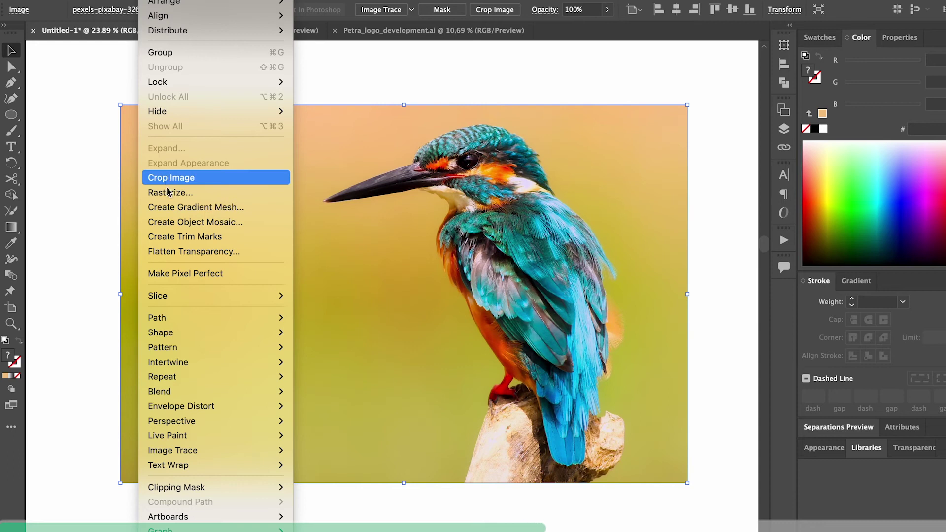
left_click(170, 223)
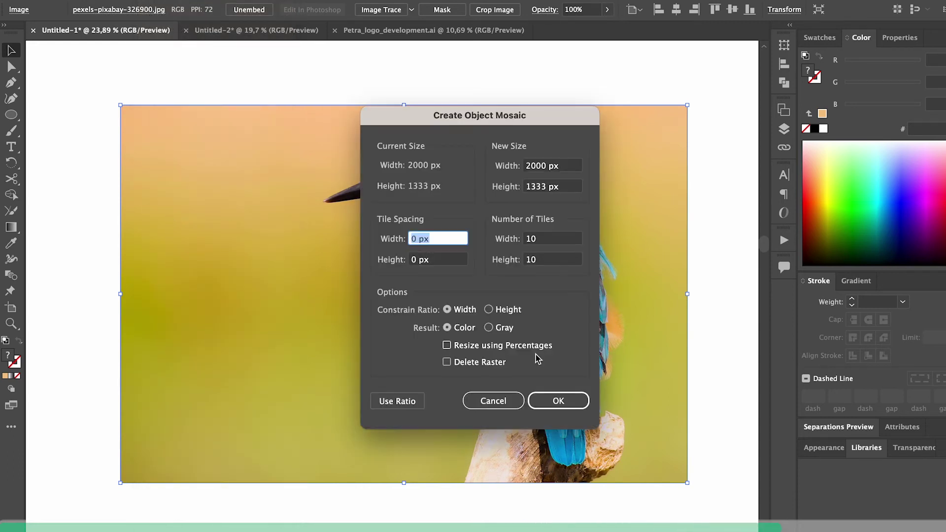
left_click(560, 403)
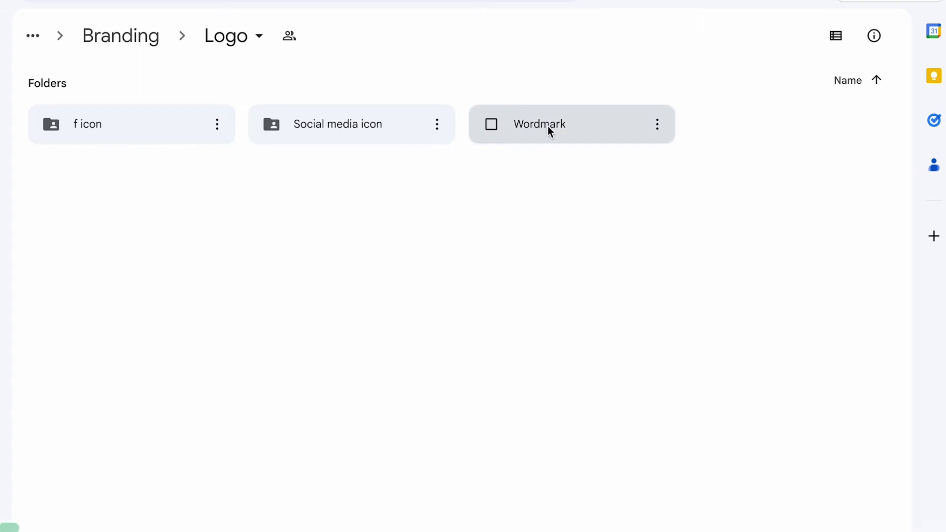
Open Wordmark > jpeg and scroll through the colour-variation thumbnails.
double_click(550, 126)
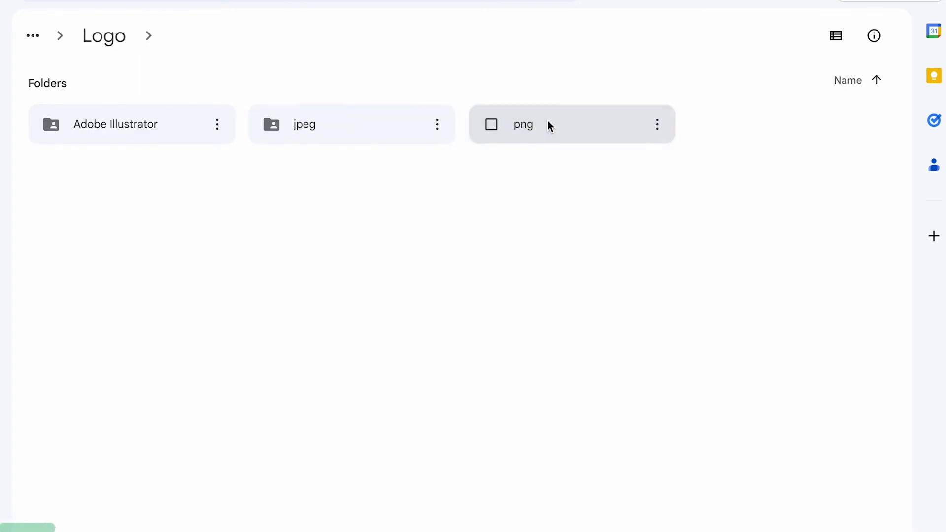
double_click(365, 126)
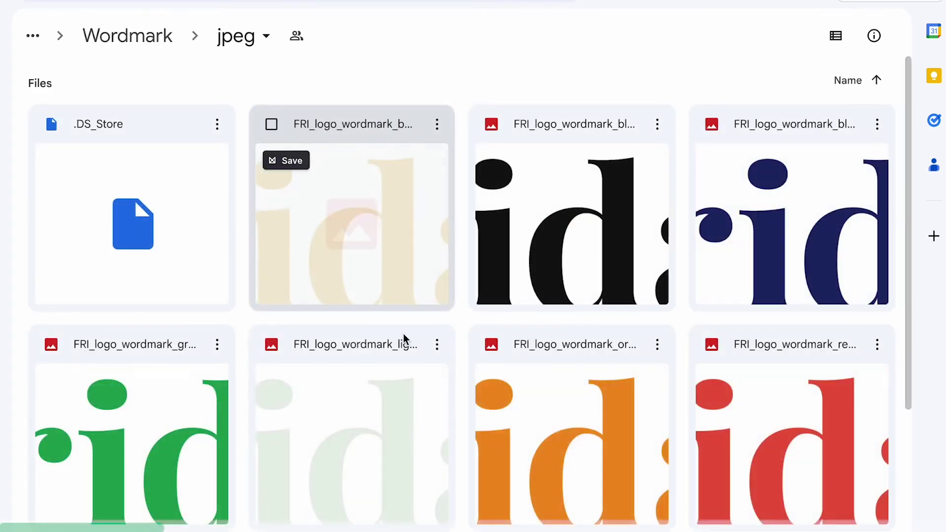
scroll(406, 345, "down", 4)
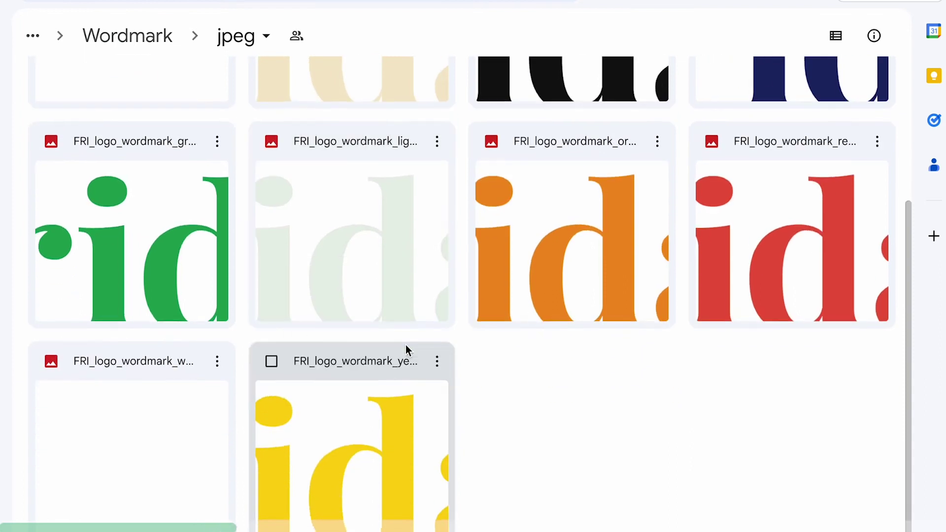
scroll(406, 345, "up", 4)
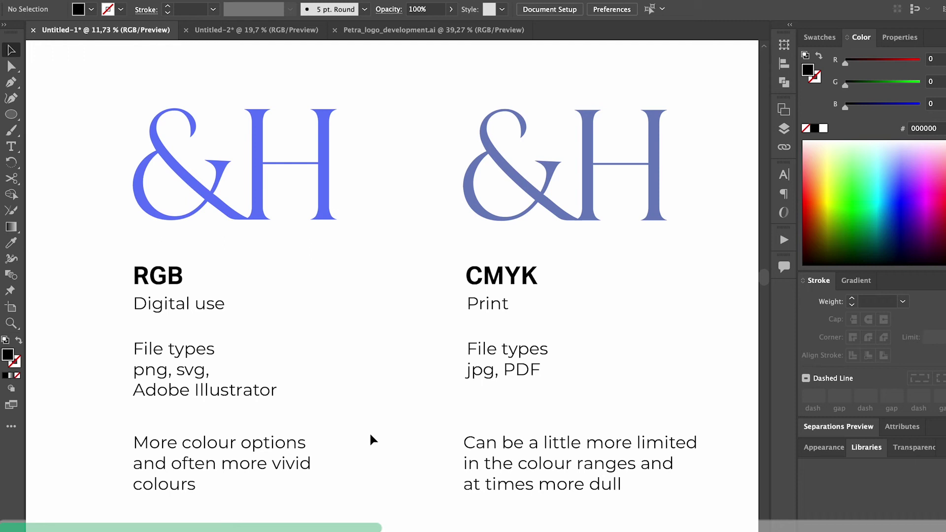
Select the H, then the whole RGB &H mark, to inspect them.
left_click(334, 207)
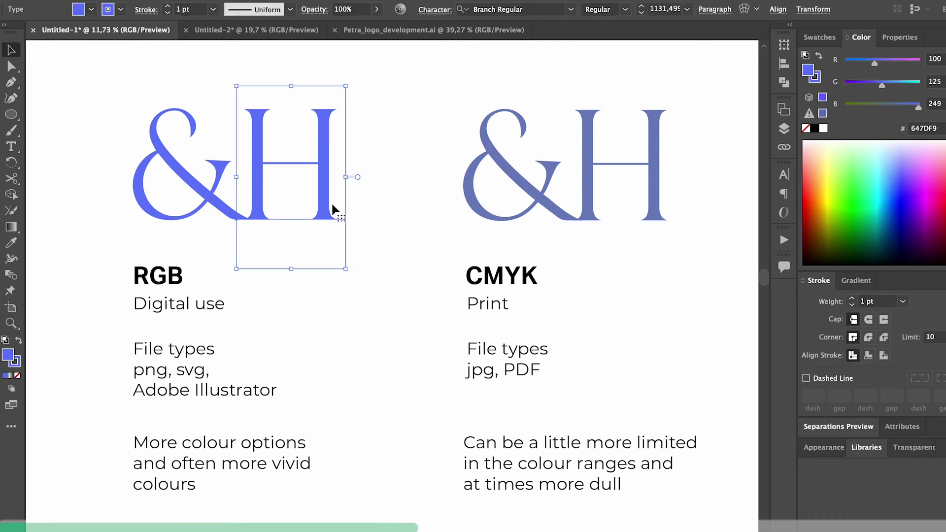
left_click(382, 351)
left_click_drag(72, 81, 308, 184)
left_click(355, 350)
Browse the File Types Guide carousel images, including its RGB and CMYK section.
scroll(355, 350, "down", 1)
scroll(355, 350, "right", 1)
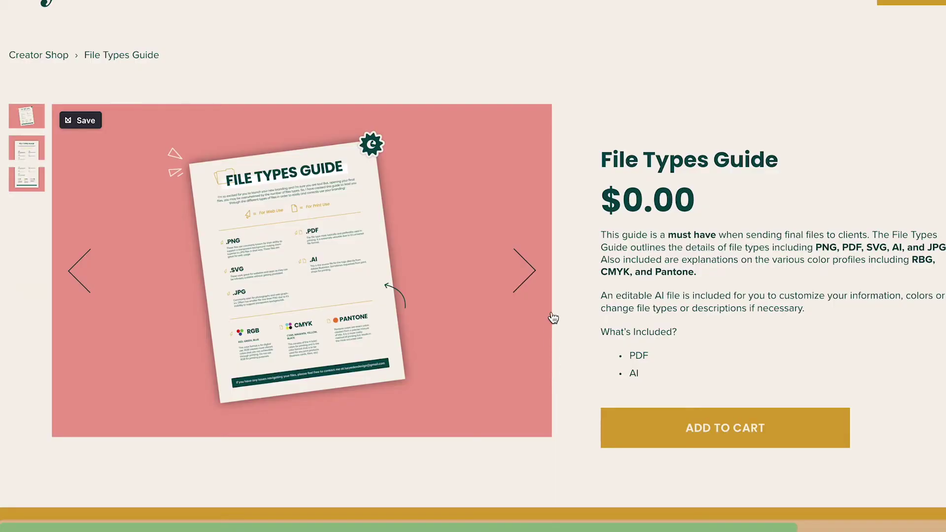
left_click(535, 276)
left_click(534, 276)
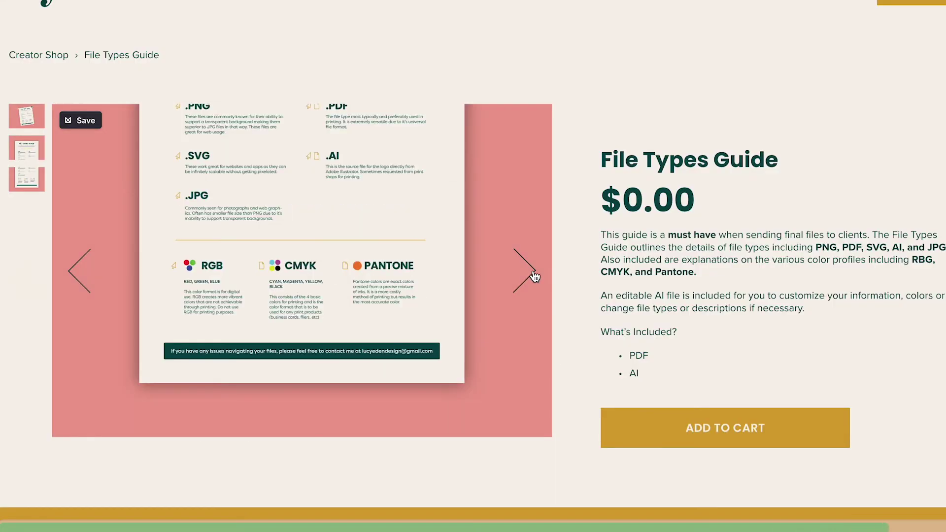
left_click(535, 276)
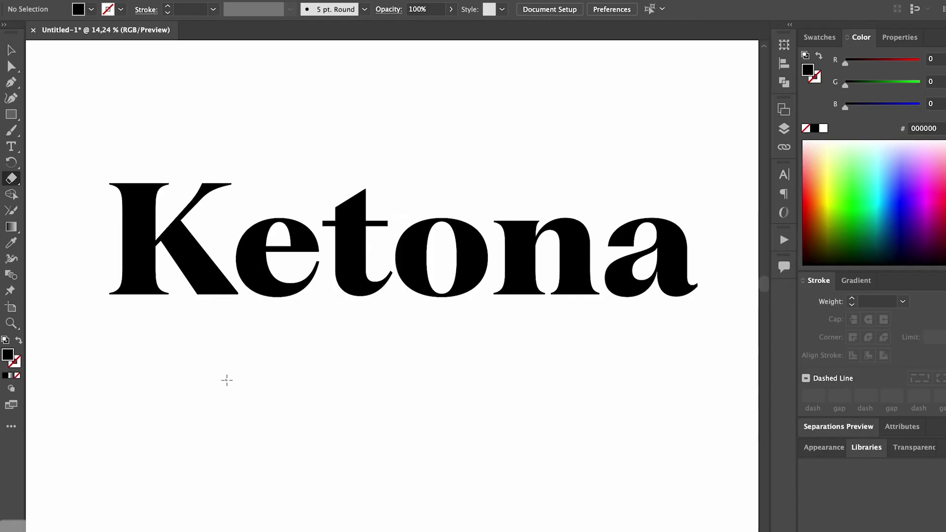
Set the Eraser to 0% roundness, 129° angle and 49 pt size, then zoom in on Ketona.
double_click(19, 181)
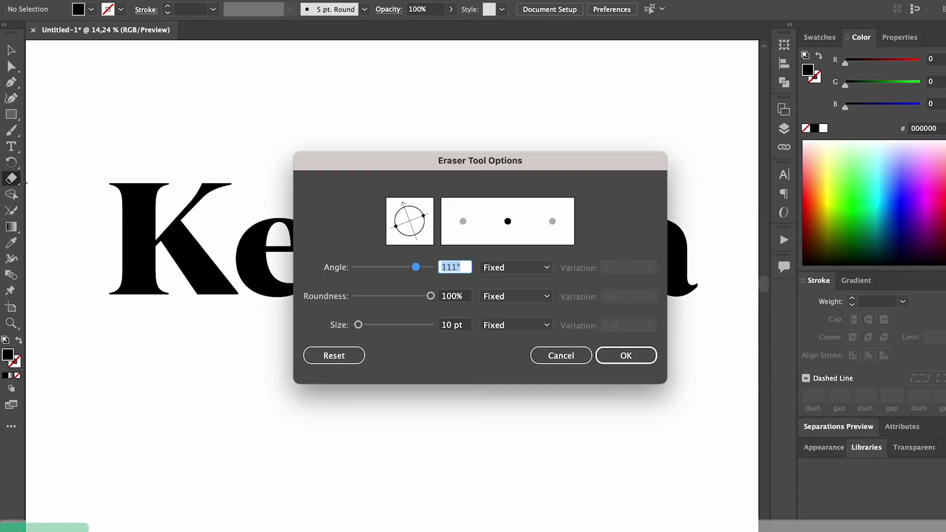
mouse_move(429, 297)
left_mouse_down()
mouse_move(359, 297)
mouse_move(362, 323)
left_mouse_up()
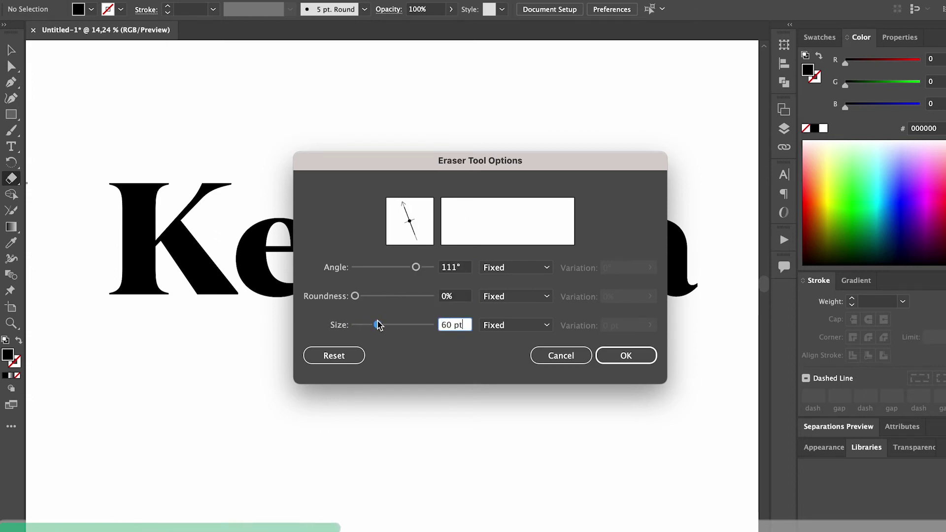
left_click_drag(415, 269, 412, 269)
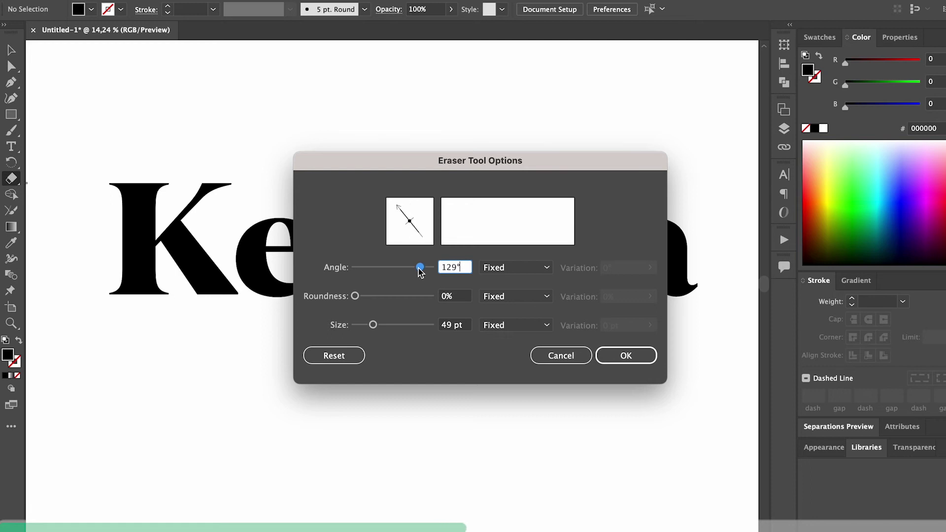
left_click(619, 355)
scroll(403, 311, "up", 5)
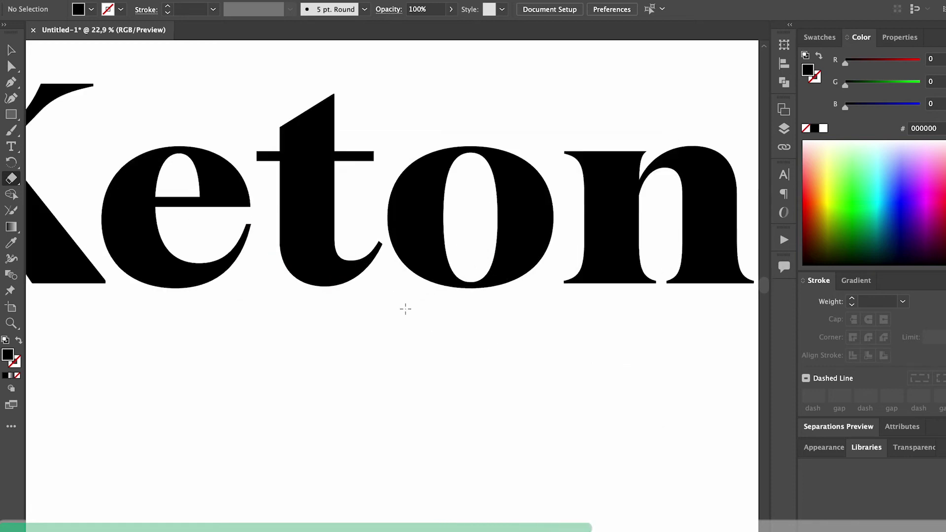
scroll(406, 308, "up", 6)
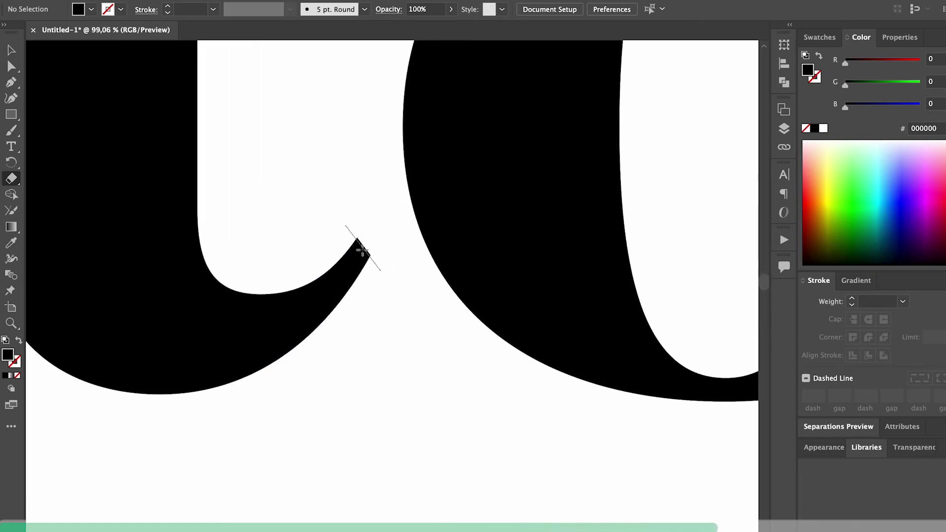
scroll(335, 281, "down", 6)
scroll(288, 229, "up", 2)
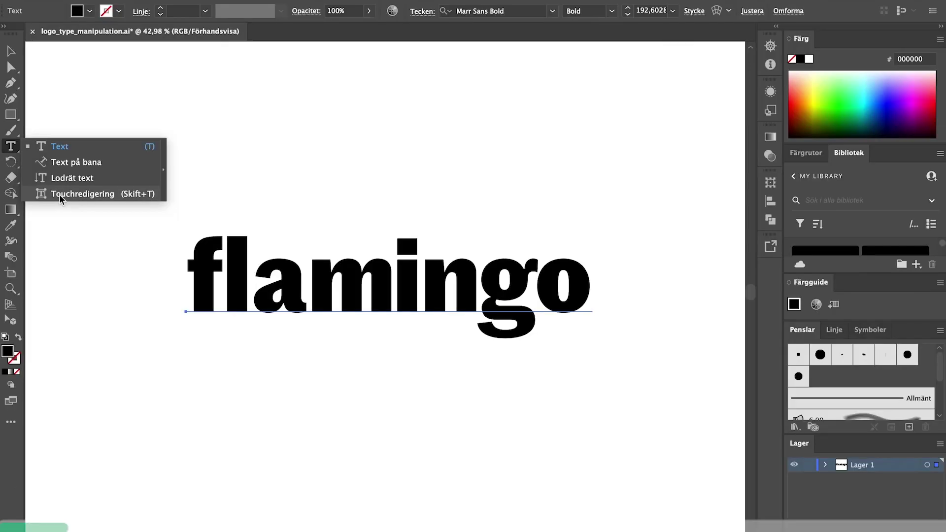
With Touch Type, rotate the 'a' in flamingo about 14° and raise it above the baseline.
left_click(135, 227)
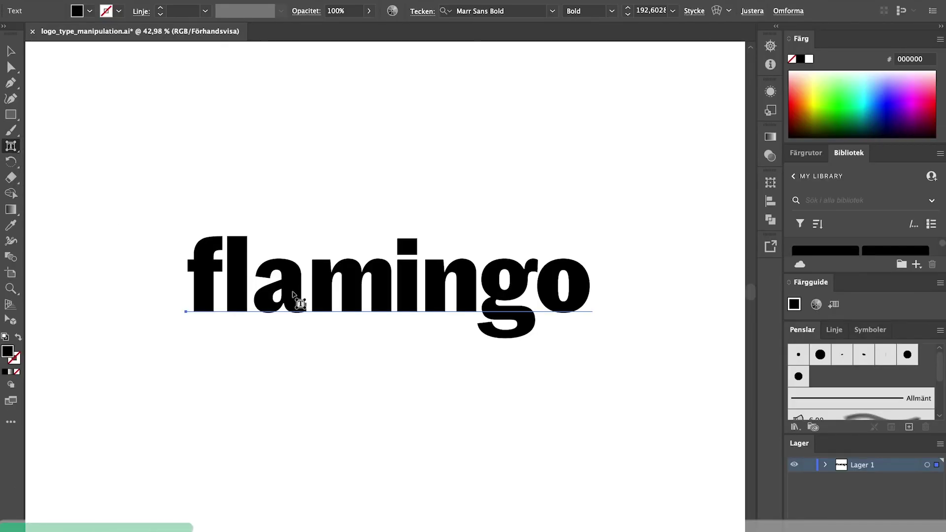
left_click(294, 294)
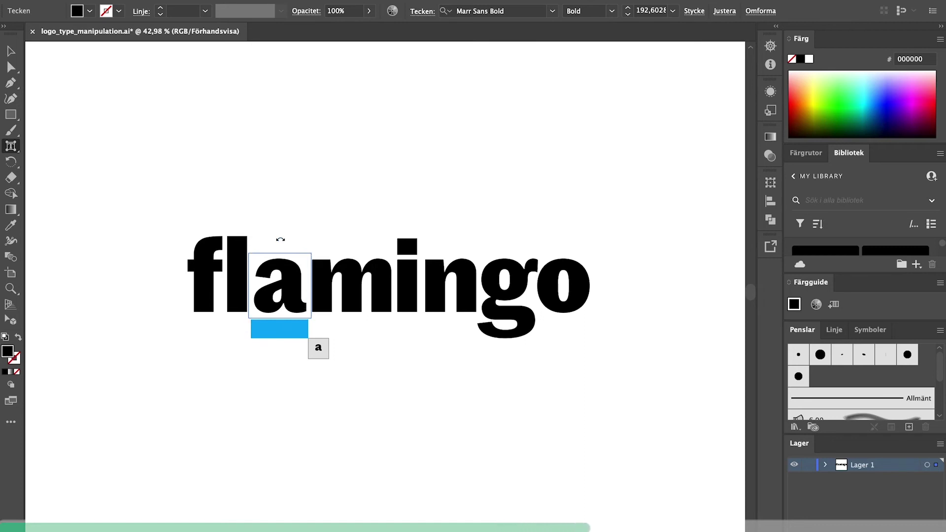
mouse_move(280, 239)
left_mouse_down()
mouse_move(263, 245)
mouse_move(303, 247)
mouse_move(282, 248)
left_mouse_up()
mouse_move(286, 300)
left_mouse_down()
mouse_move(287, 271)
mouse_move(289, 286)
left_mouse_up()
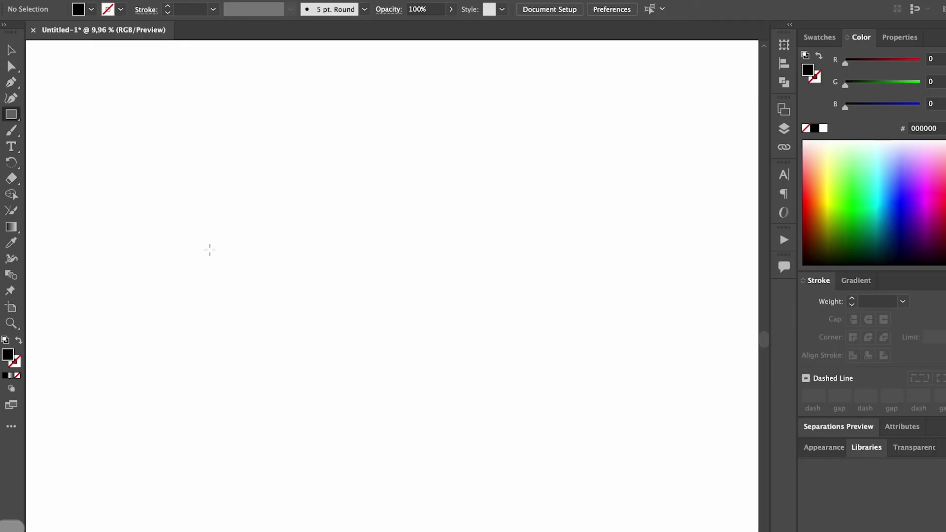
Draw a black rectangle with a V notch in its top and a circle above it.
left_click_drag(209, 250, 409, 356)
key("p")
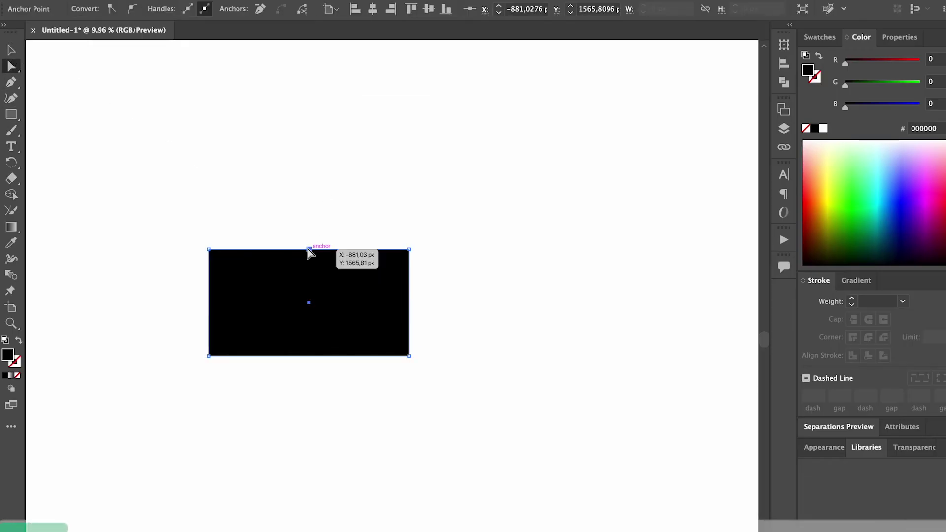
left_click_drag(309, 250, 309, 291)
left_click(61, 131)
scroll(38, 147, "up", 3)
key("l")
left_click_drag(311, 212, 374, 227)
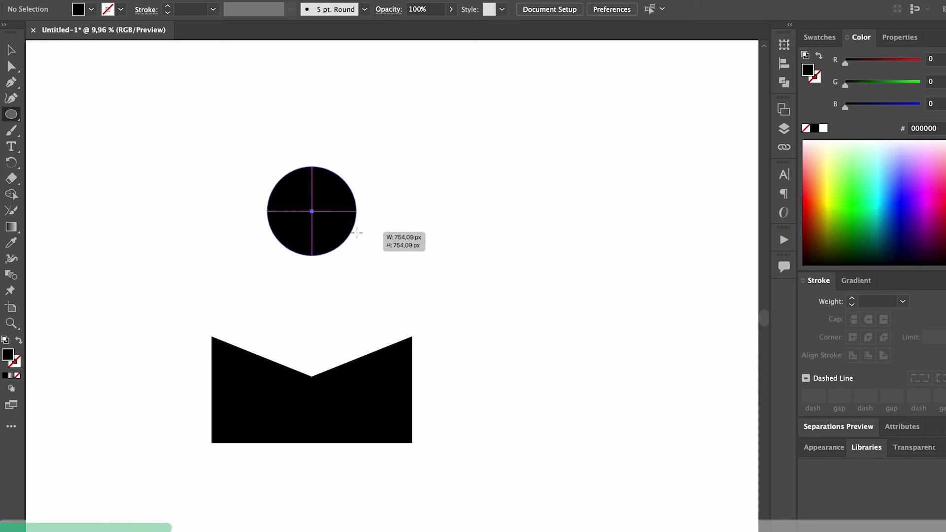
left_click_drag(302, 200, 302, 156)
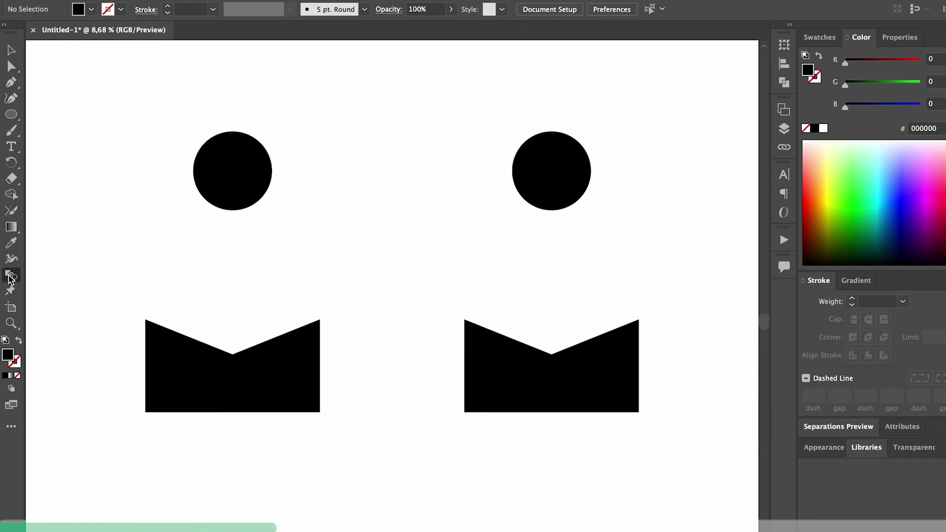
Blend the left circle into its notched shape using 5 specified steps.
double_click(11, 277)
left_click(539, 243)
type("5")
key("Return")
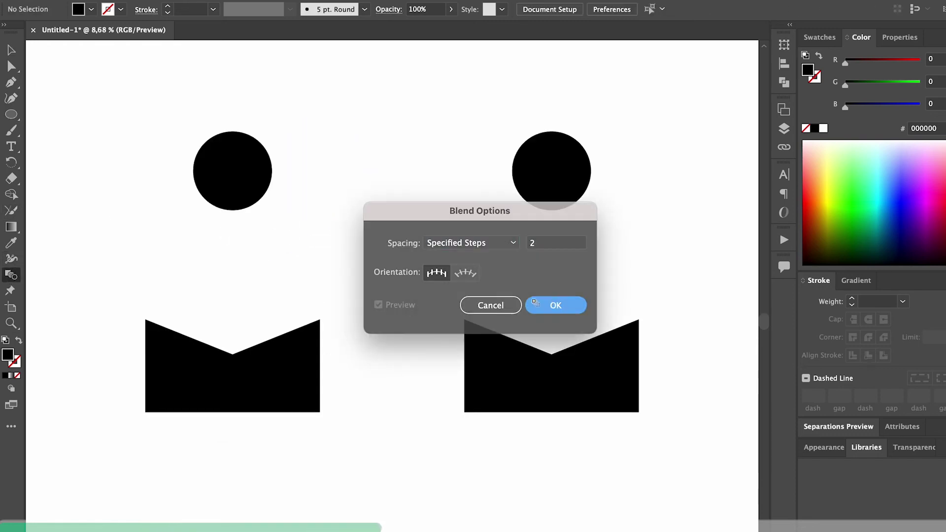
left_click(230, 177)
key("v")
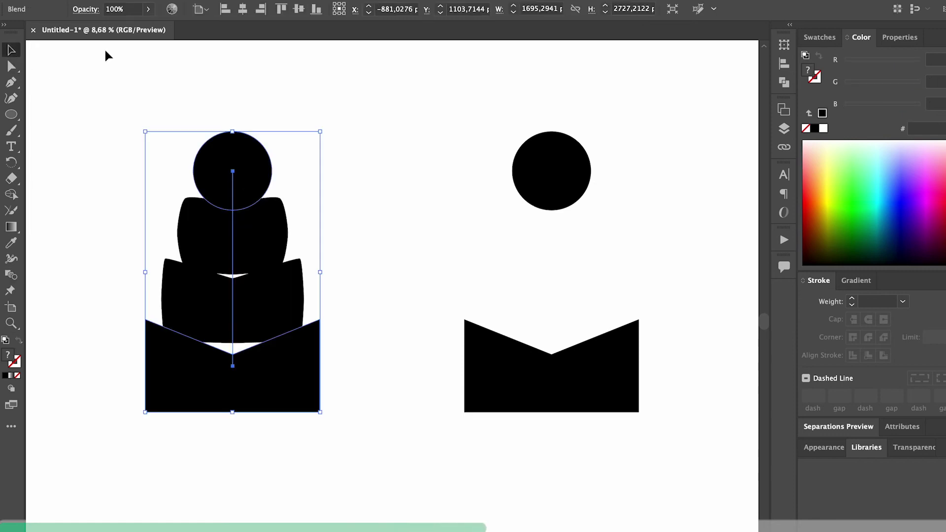
left_click(105, 55)
Blend the right circle into its notched shape with Specified Distance spacing for a smooth solid.
double_click(12, 277)
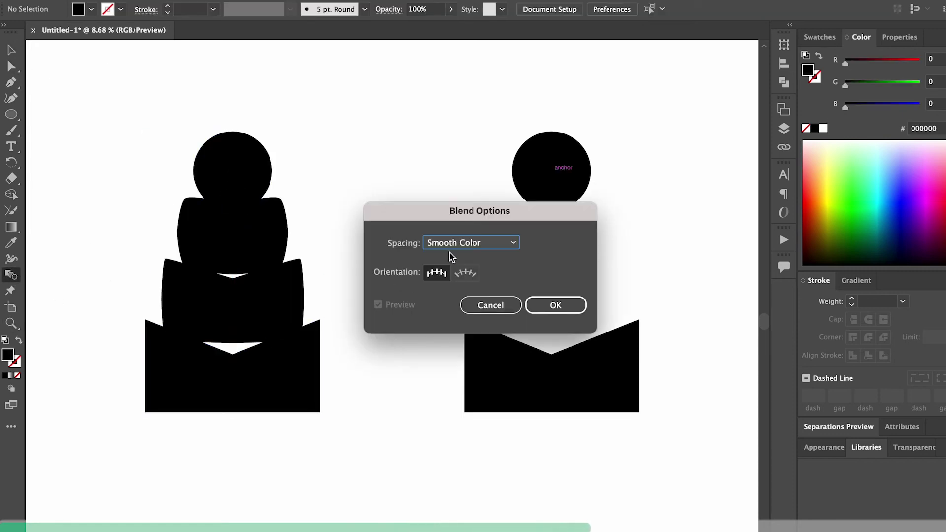
left_click(450, 247)
left_click(454, 287)
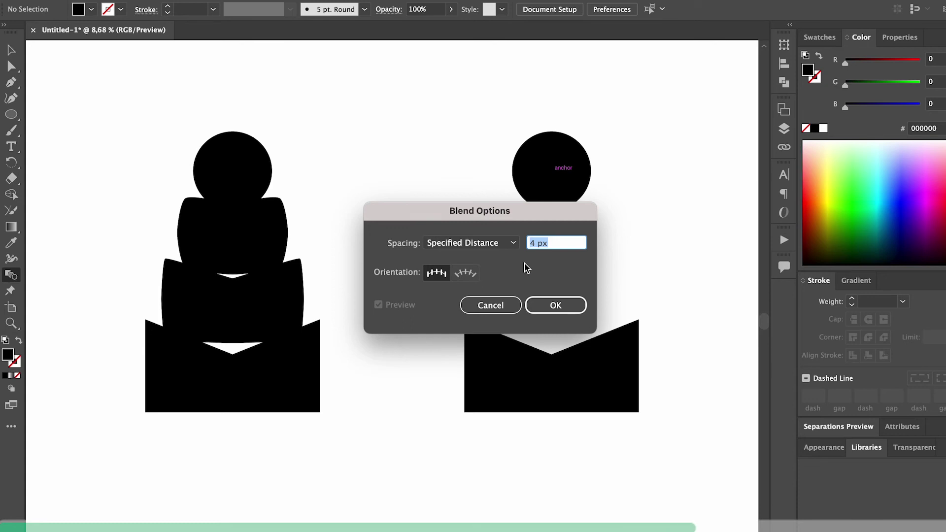
left_click(542, 298)
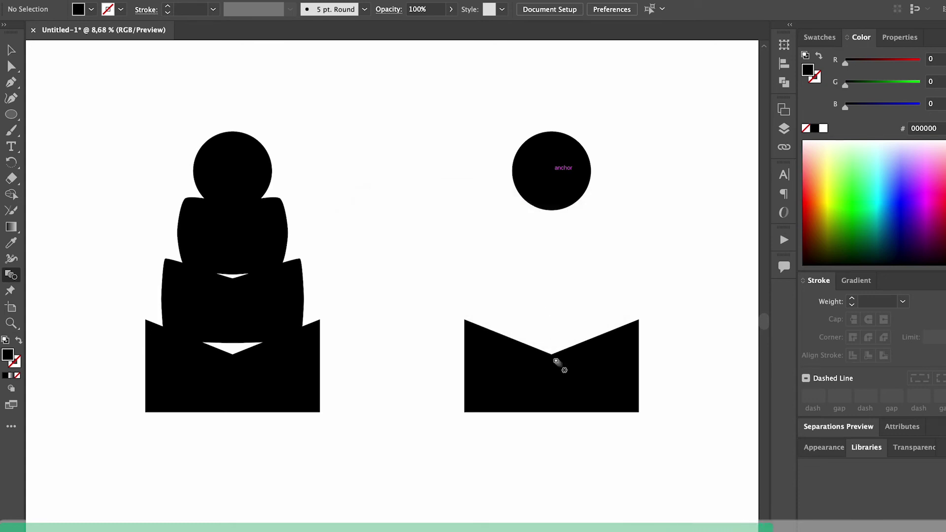
left_click(557, 169)
left_click(11, 50)
left_click(94, 122)
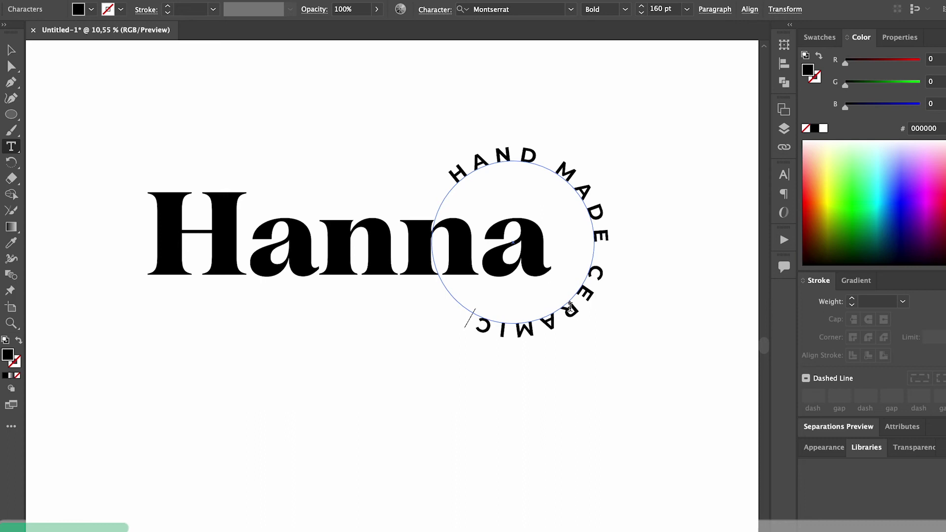
Finish the circular HAND MADE CERAMICS text and set its Type on a Path alignment to Center.
key("Escape")
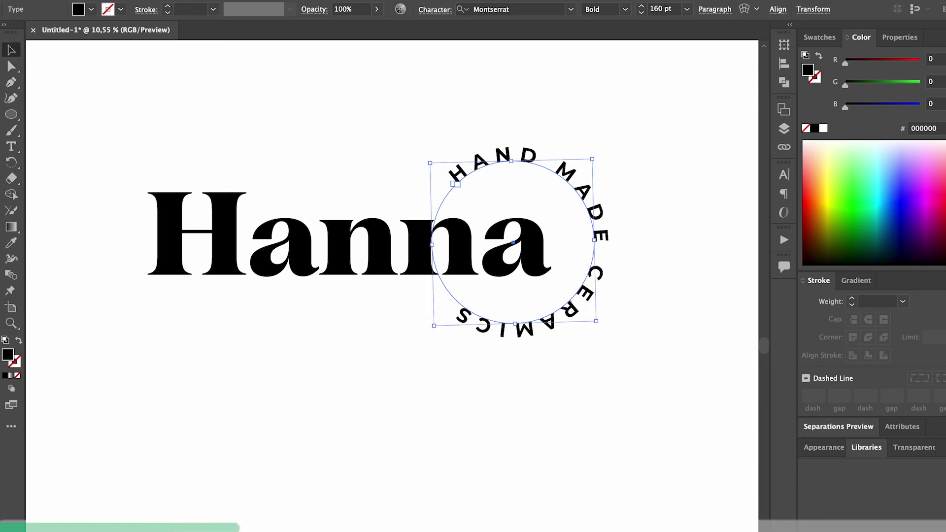
left_click(194, 0)
mouse_move(247, 102)
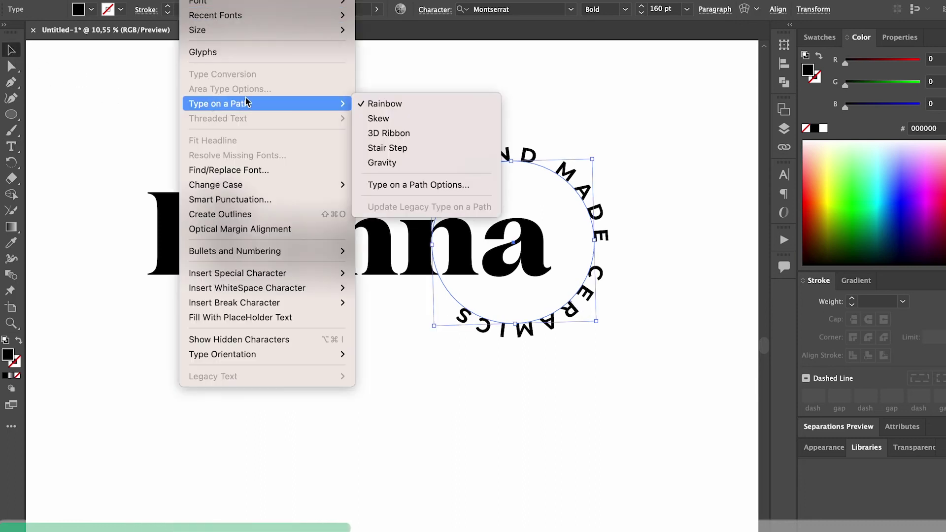
left_click(382, 185)
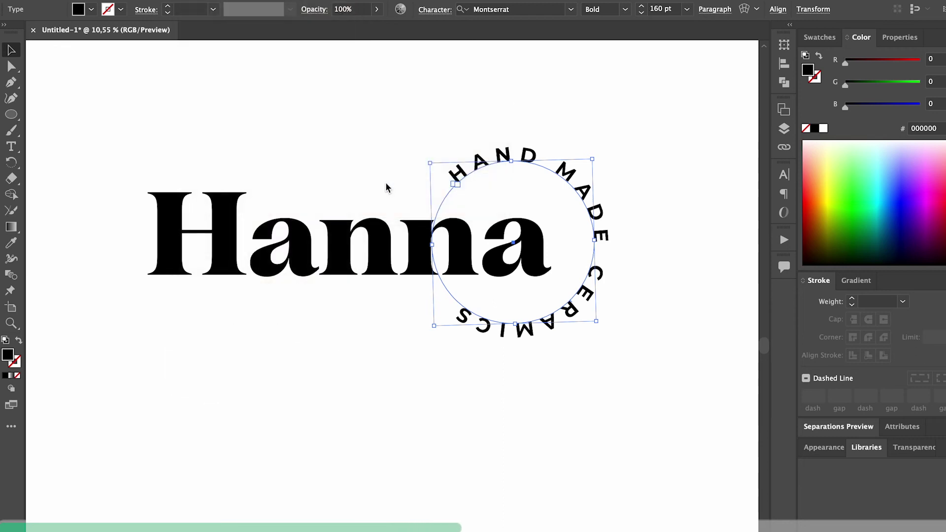
left_click(158, 184)
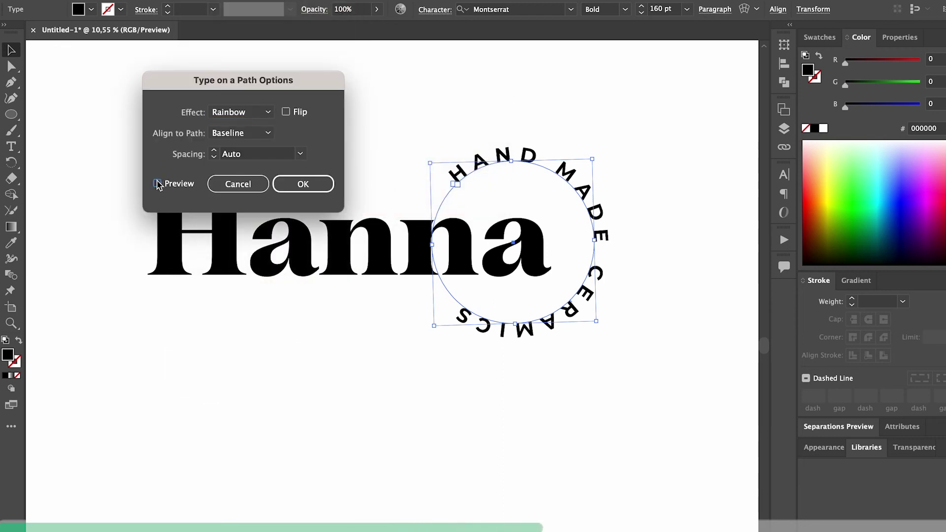
left_click(269, 134)
left_click(266, 162)
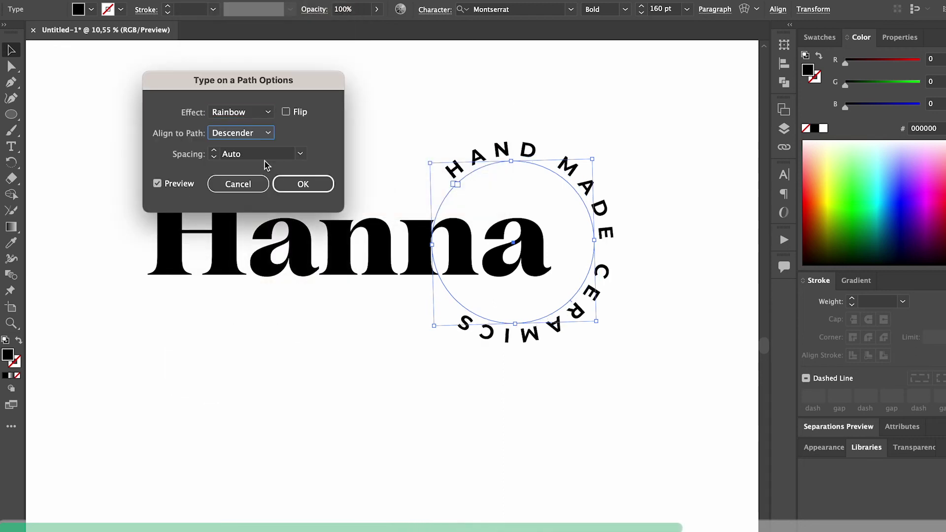
left_click(266, 134)
left_click(261, 173)
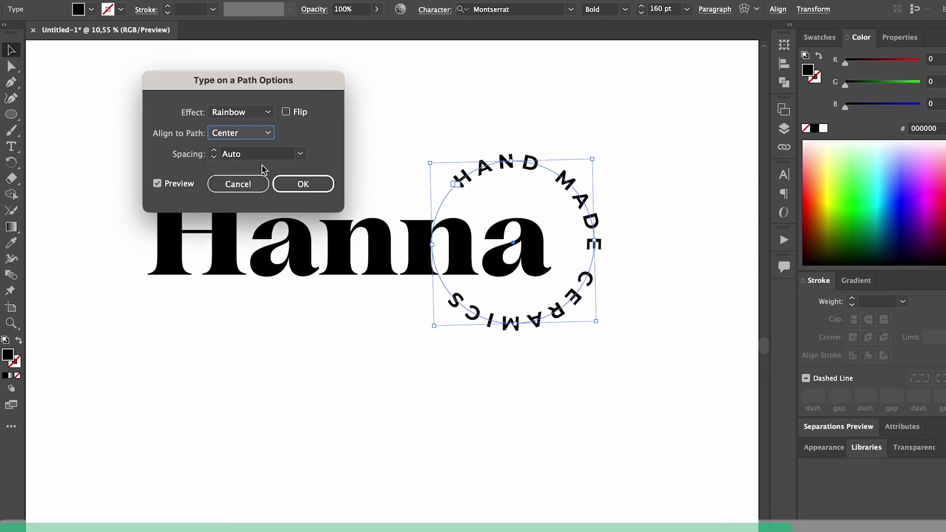
left_click(266, 112)
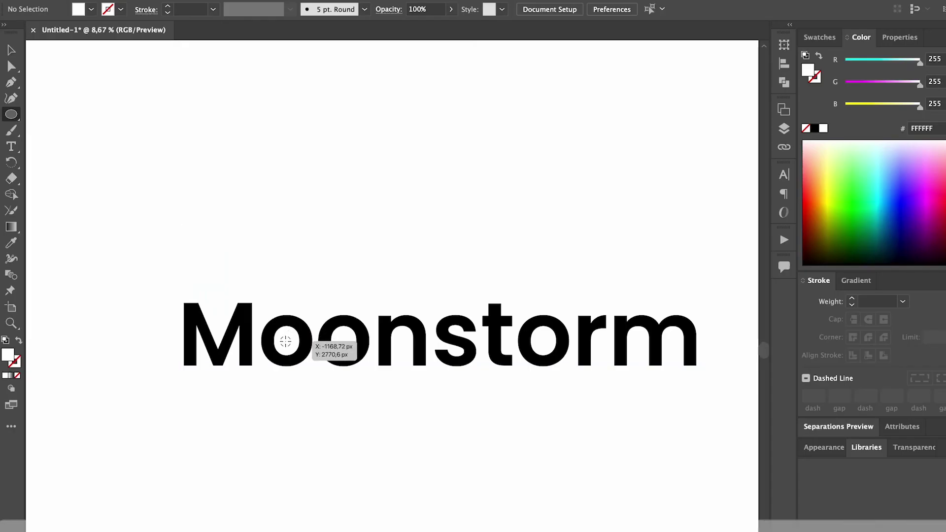
Draw a circle over the first o of Moonstorm and fill it black like the text.
left_click_drag(286, 340, 271, 169)
key("v")
key("i")
left_click(248, 312)
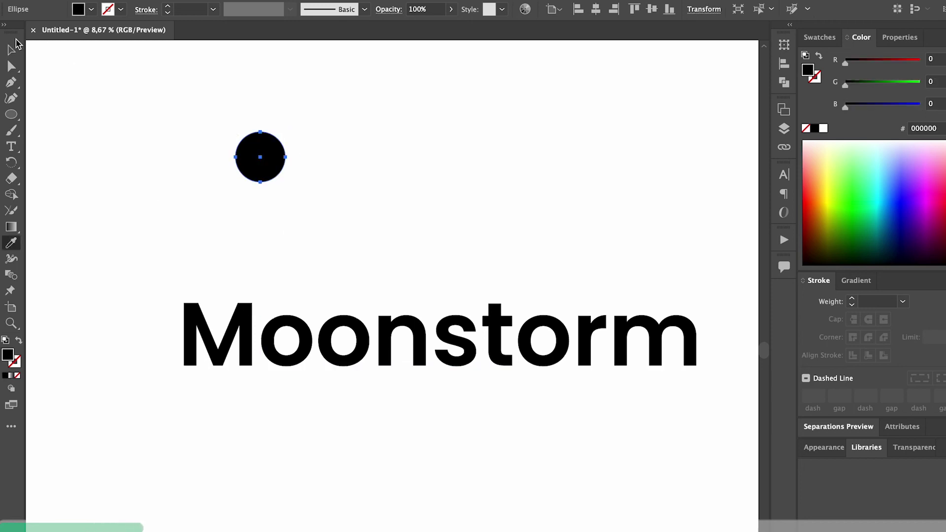
key("v")
scroll(248, 123, "up", 5)
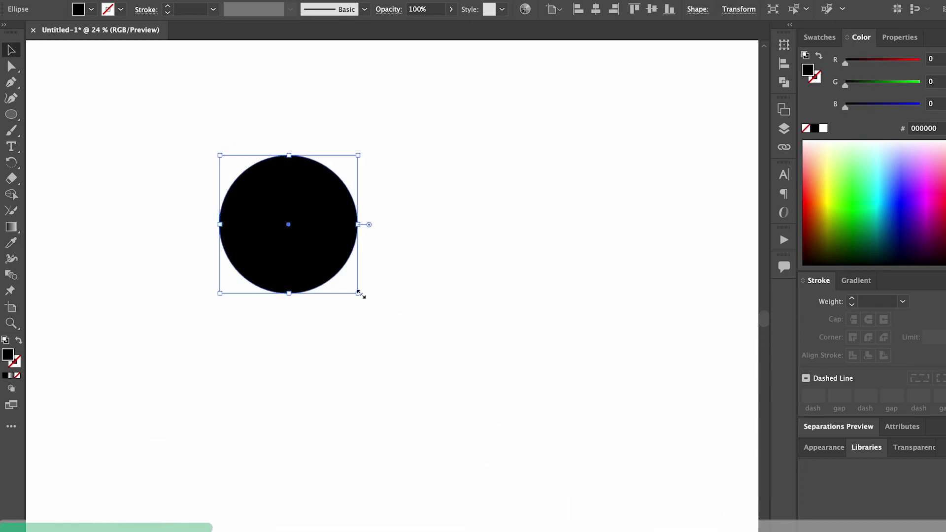
Overlap a smaller white circle on its right side and subtract it to form a crescent.
left_click_drag(359, 292, 338, 276)
left_click_drag(317, 222, 372, 224)
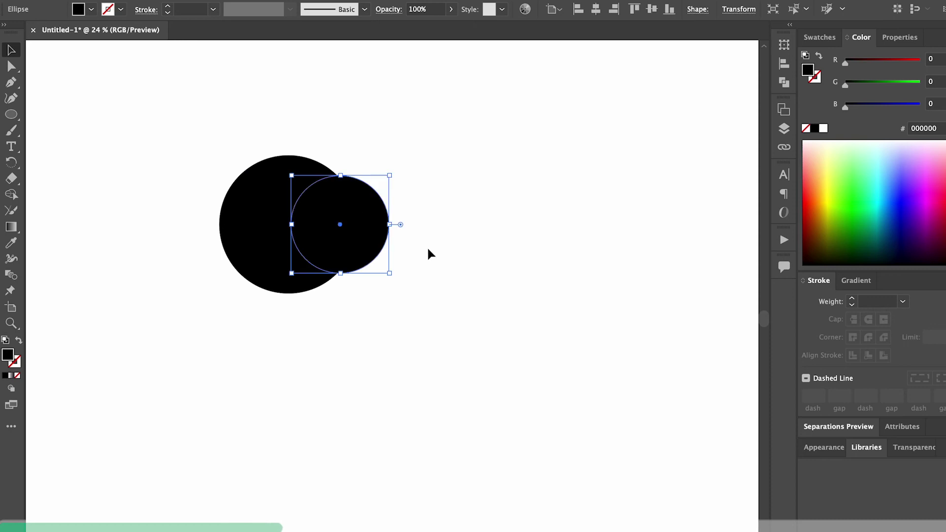
key("i")
left_click(511, 305)
left_click(11, 51)
left_click(247, 222, "shift")
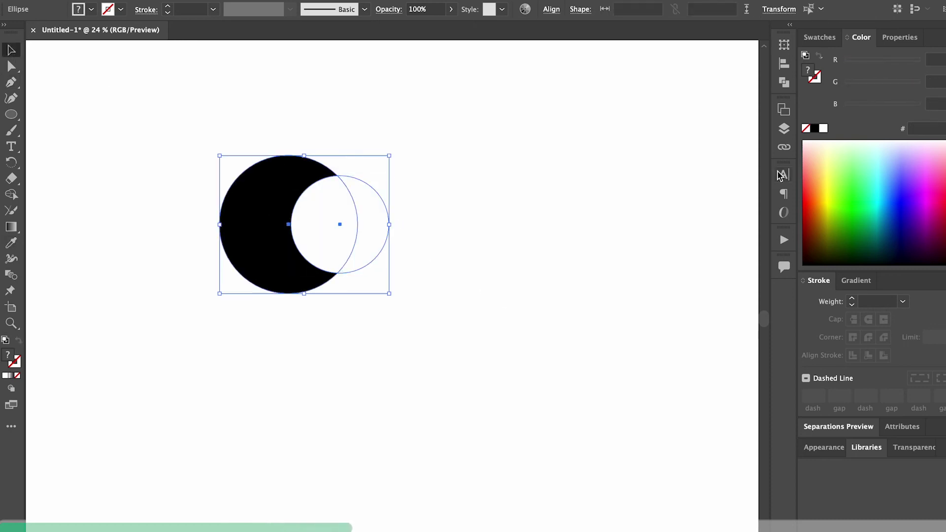
left_click(778, 84)
left_click(647, 74)
left_click(514, 287)
scroll(514, 288, "down", 3)
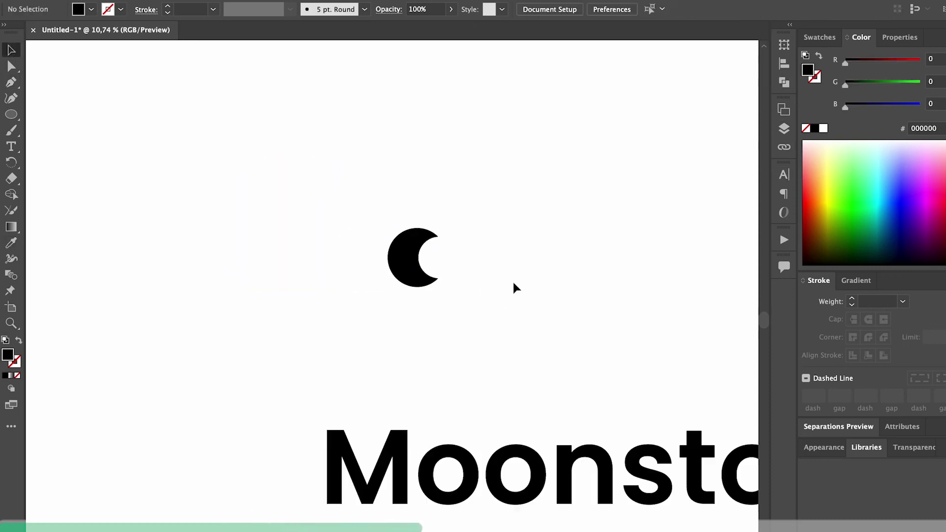
scroll(468, 237, "down", 3)
Delete the first o of Moonstorm and move the crescent into its place after the M.
left_click_drag(372, 126, 395, 239)
scroll(412, 353, "up", 4)
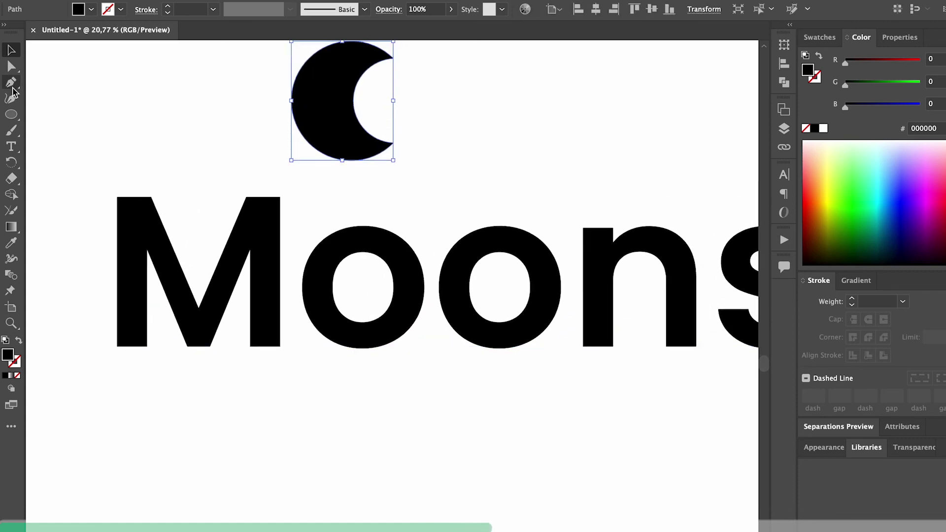
left_click(306, 298)
double_click(433, 286)
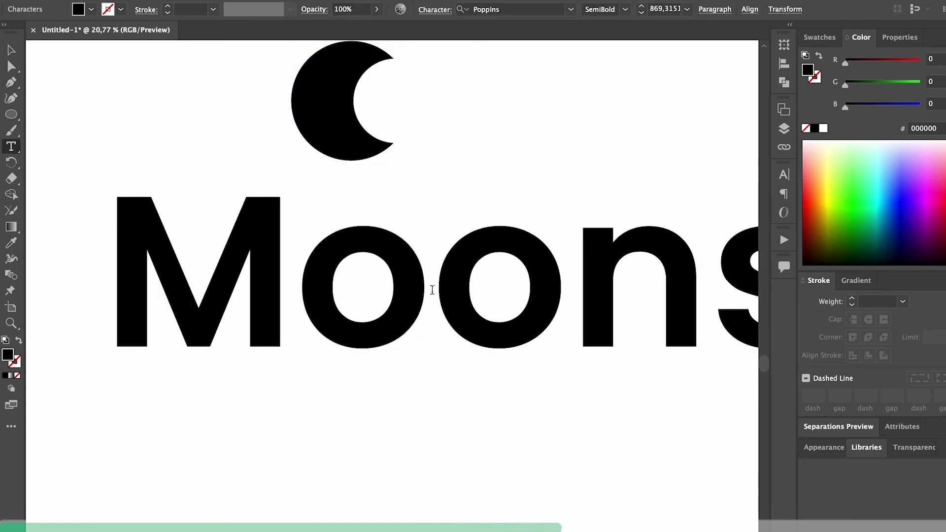
key("BackSpace")
key("Escape")
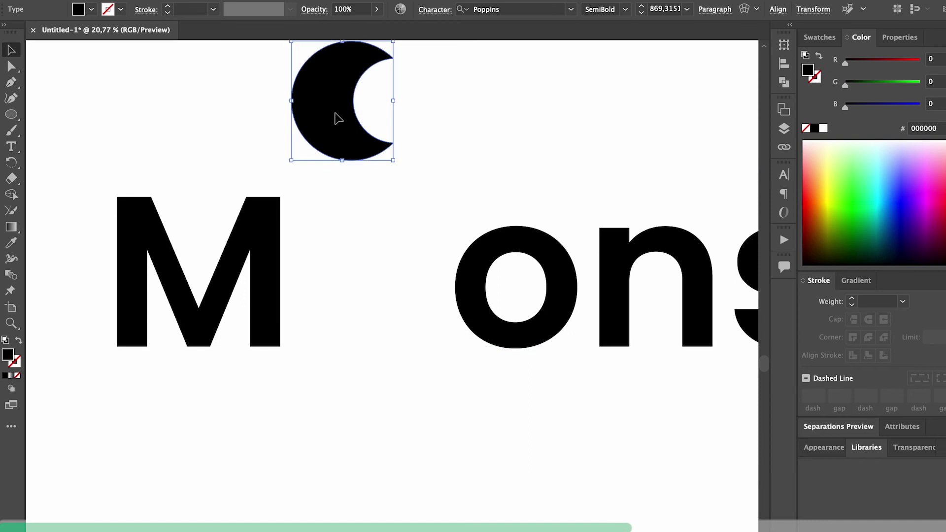
left_click_drag(334, 117, 346, 289)
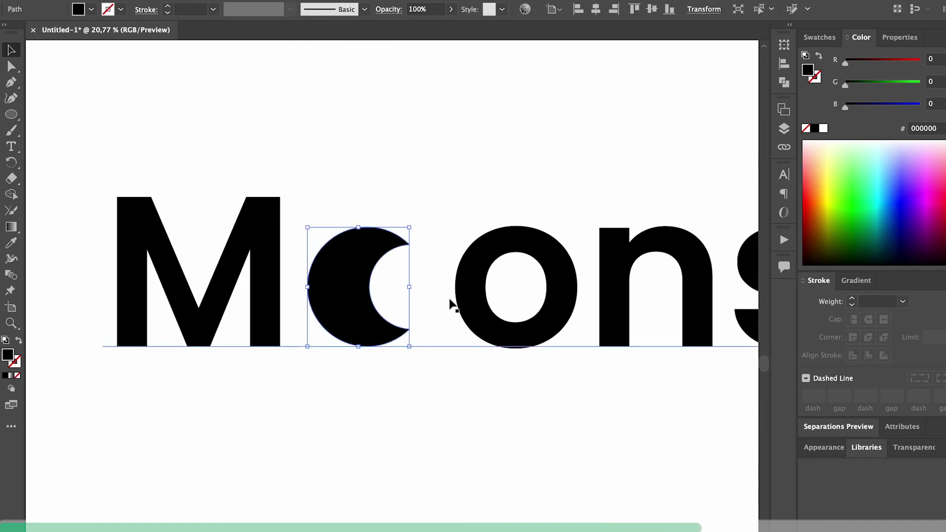
Remove the extra space before the remaining letters of the wordmark.
key("t")
left_click(450, 297)
key("BackSpace")
left_click(14, 55)
Select the moon and stars icon and scale it up above the Moonstorm wordmark.
left_click(273, 148)
scroll(273, 148, "down", 5)
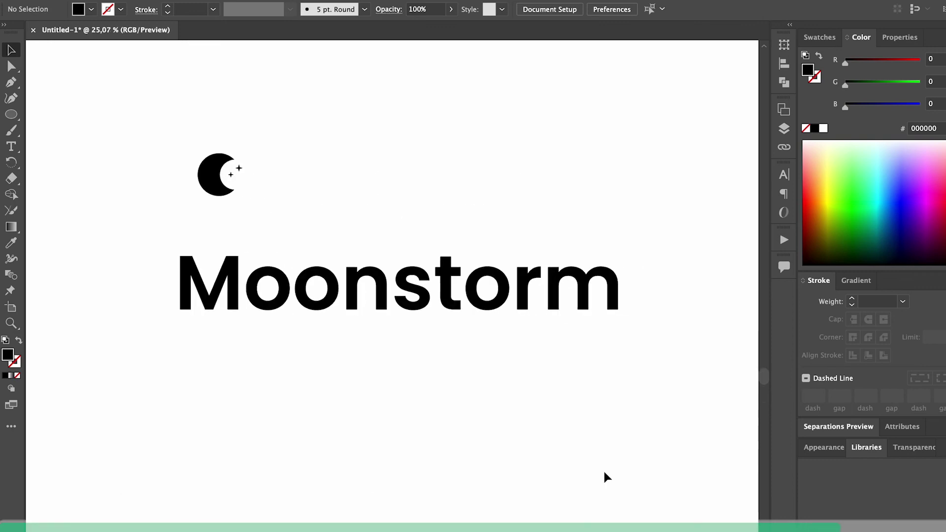
left_click_drag(252, 217, 250, 213)
left_click_drag(245, 153, 293, 105)
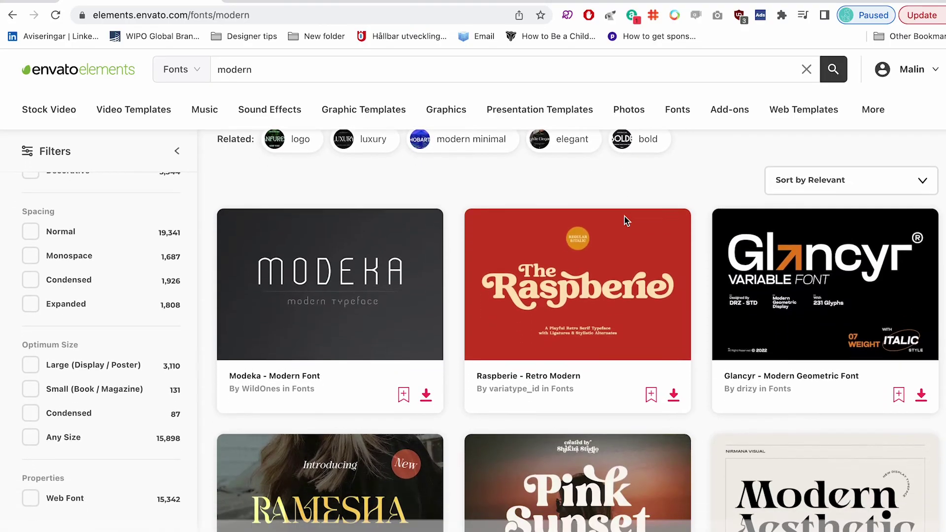
Scroll the 'modern' font results and open the Modern Aesthetic font page.
scroll(626, 222, "down", 1)
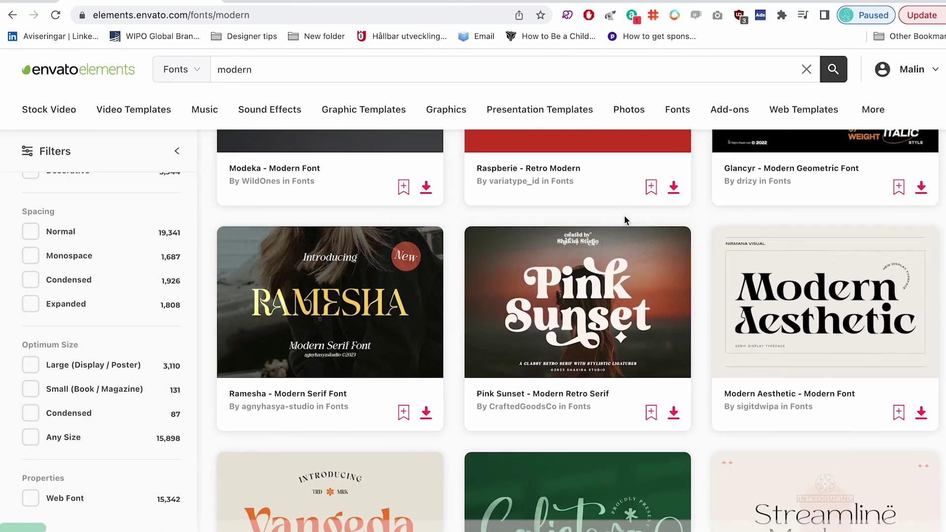
left_click(764, 309)
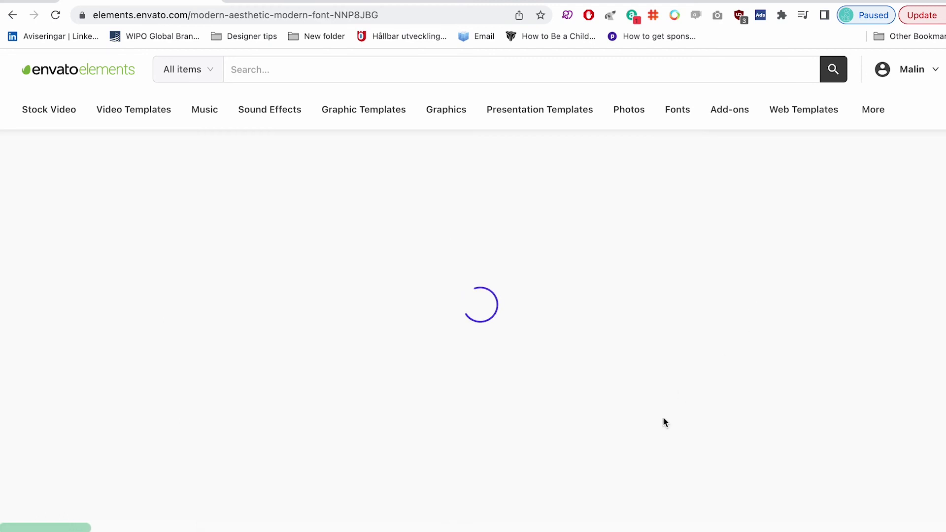
scroll(660, 430, "down", 5)
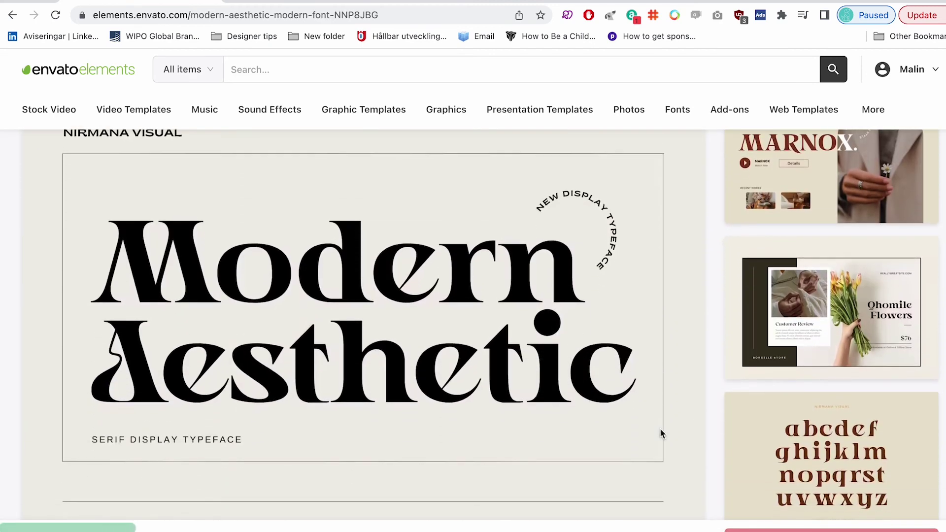
scroll(661, 429, "down", 10)
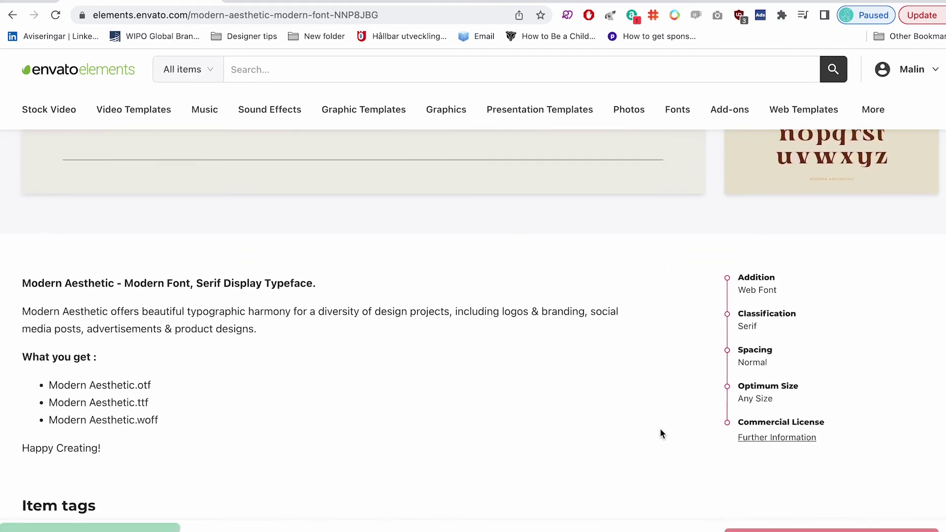
scroll(660, 433, "down", 3)
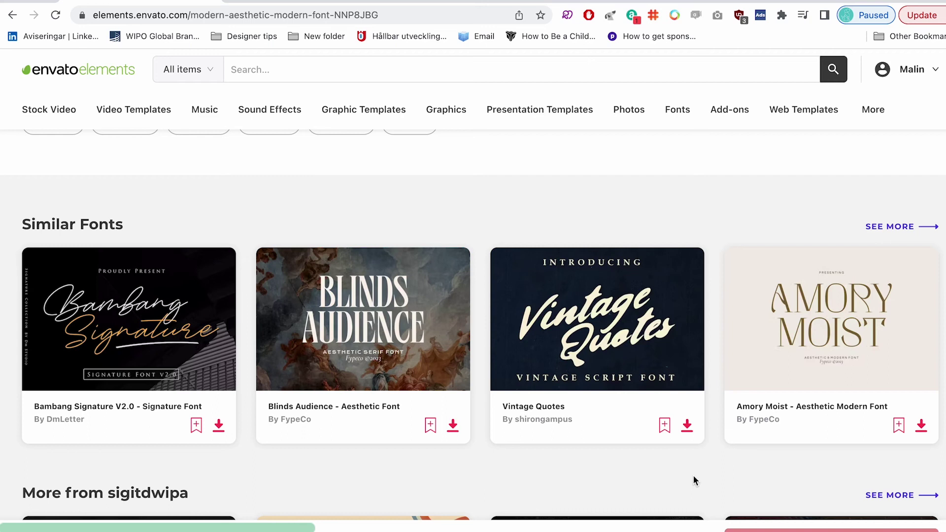
Open Blinds Audience from the similar fonts, then move on to the Mode Court font page.
left_click(416, 363)
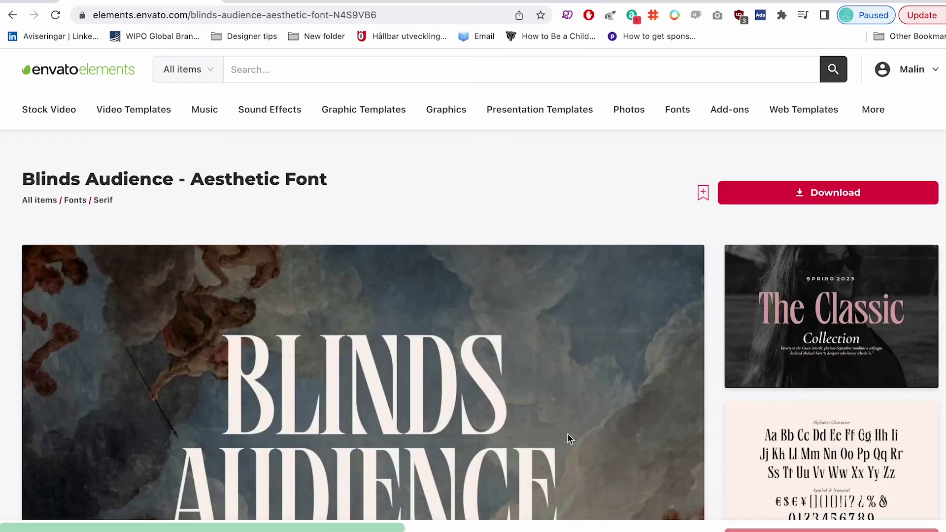
scroll(566, 436, "down", 2)
scroll(569, 439, "down", 6)
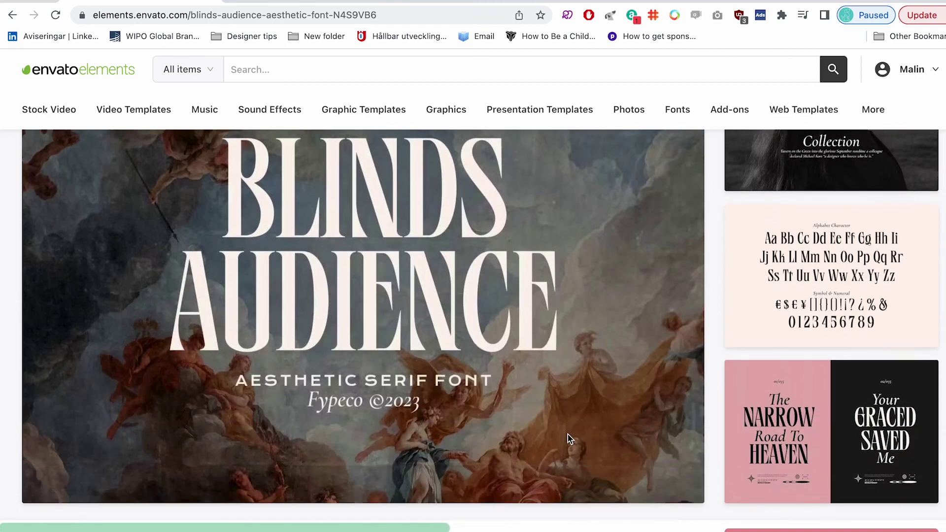
scroll(568, 437, "down", 8)
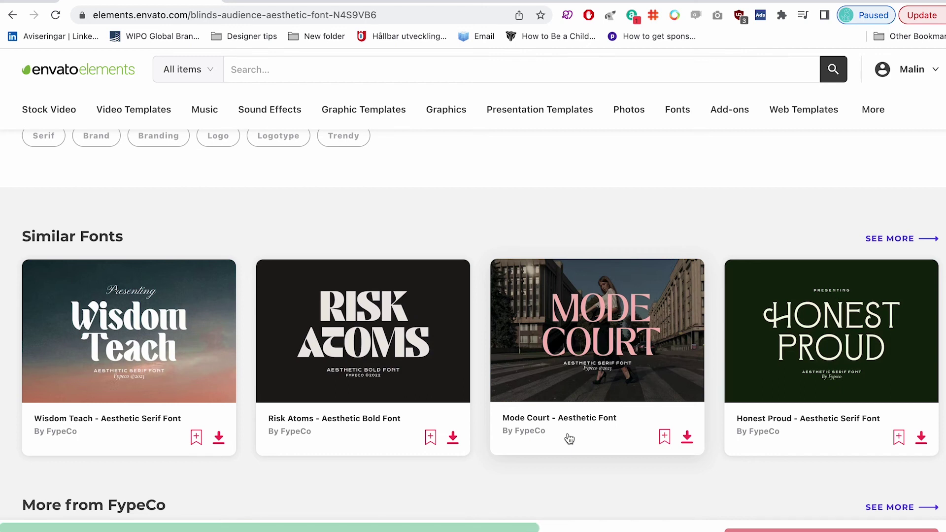
left_click(588, 375)
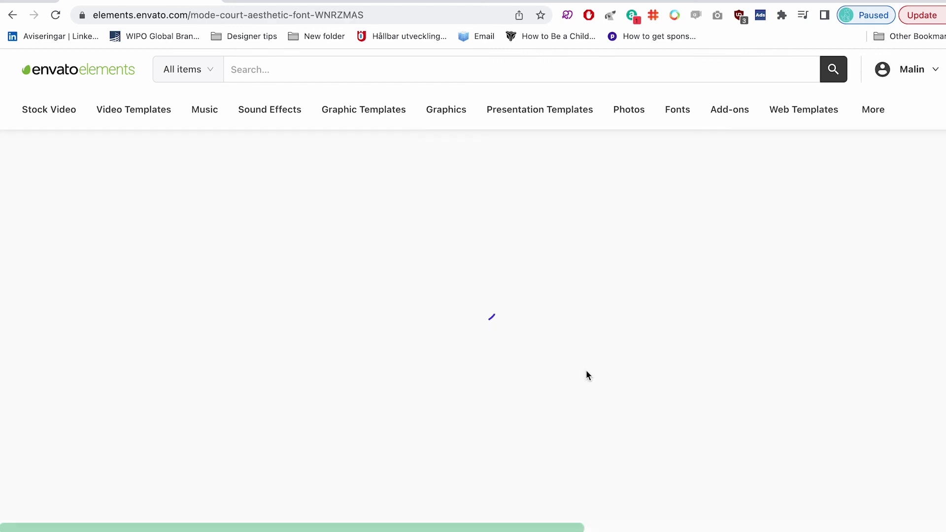
scroll(588, 376, "down", 1)
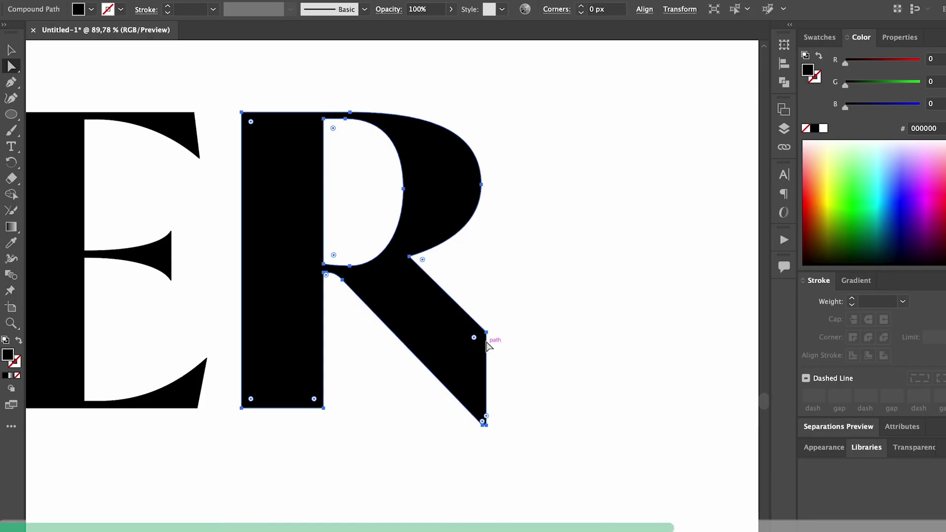
Drag the R's leg anchors out down-right and snap both bottom corners onto the baseline.
left_click_drag(488, 338, 582, 429)
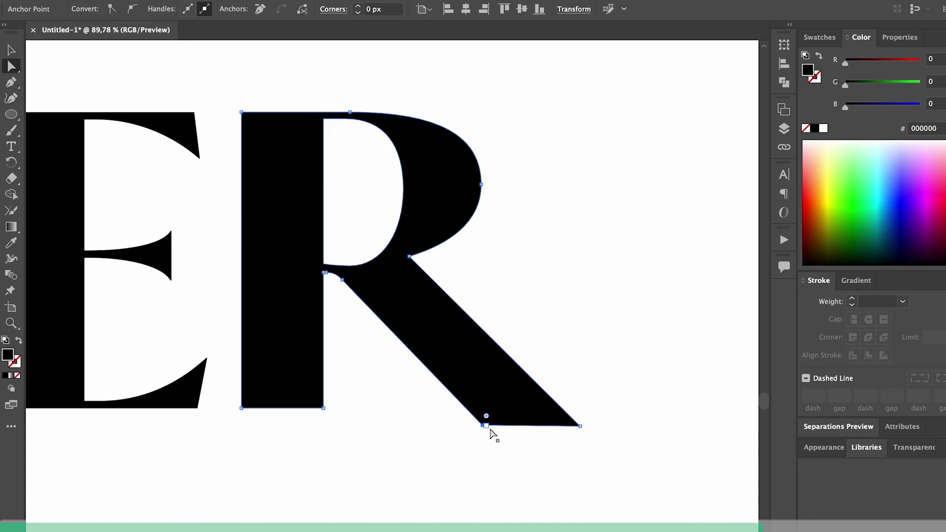
left_click_drag(485, 425, 458, 409)
left_click_drag(580, 427, 543, 412)
left_click(532, 452)
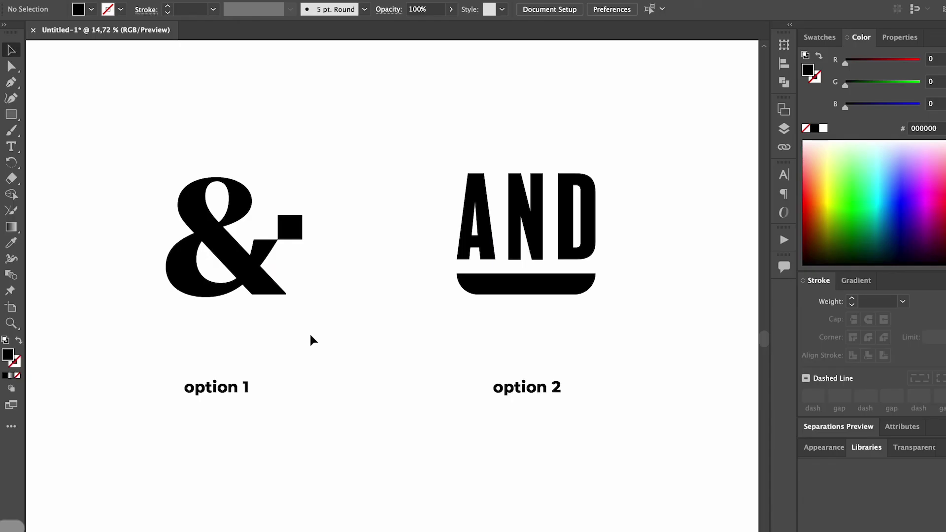
Set the ampersand's fill colour to #FF0000.
scroll(320, 335, "up", 3)
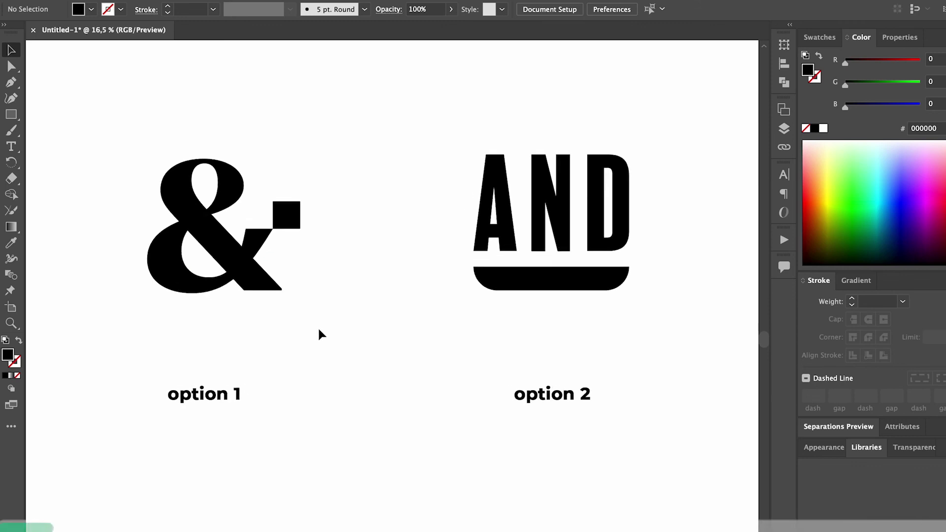
scroll(321, 335, "left", 5)
scroll(320, 335, "up", 1)
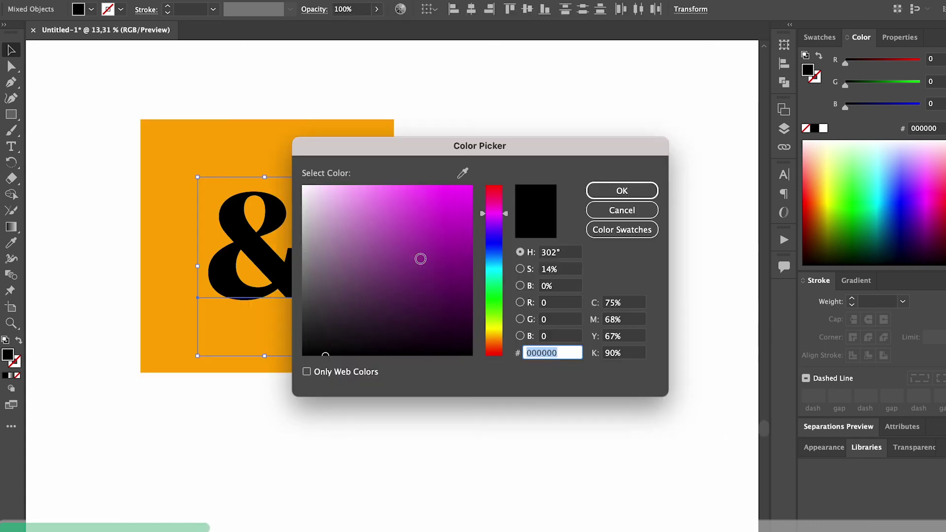
type("FF0000")
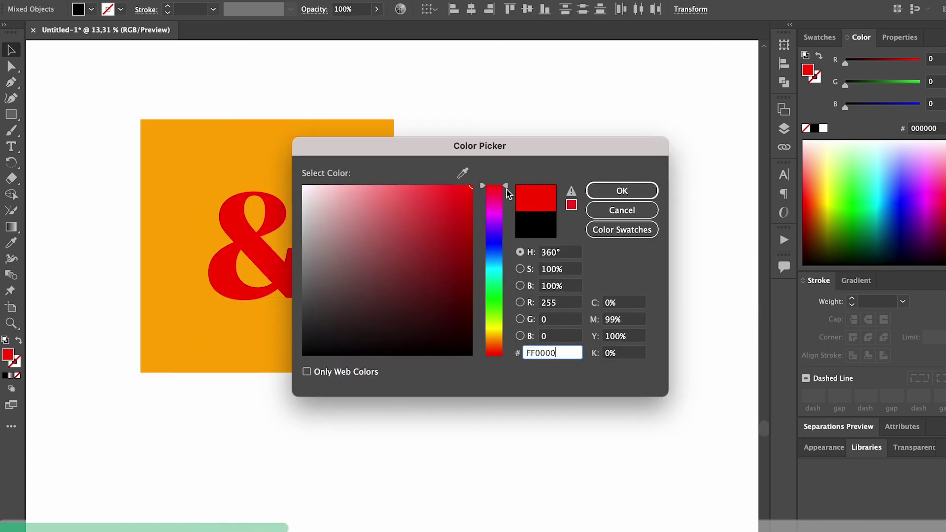
key("Return")
left_click(401, 306)
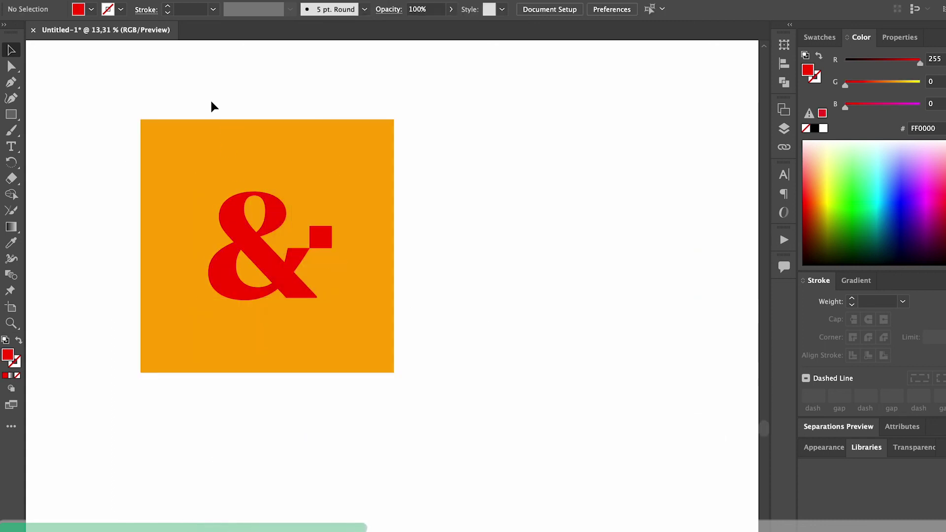
Duplicate the square and ampersand to the right and give the copy's square a light pink fill.
left_click(276, 292)
left_click_drag(276, 291, 543, 292)
left_click(563, 340)
left_click(648, 327)
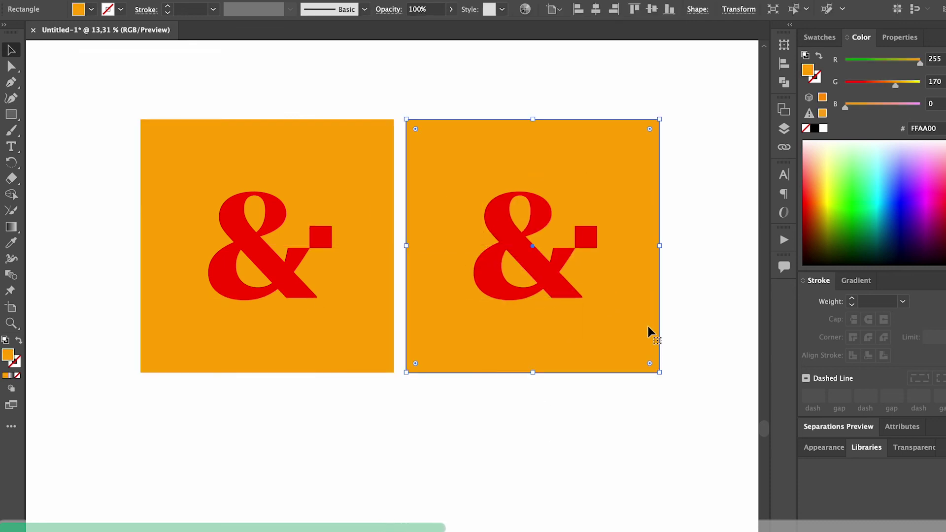
double_click(7, 355)
left_click(494, 210)
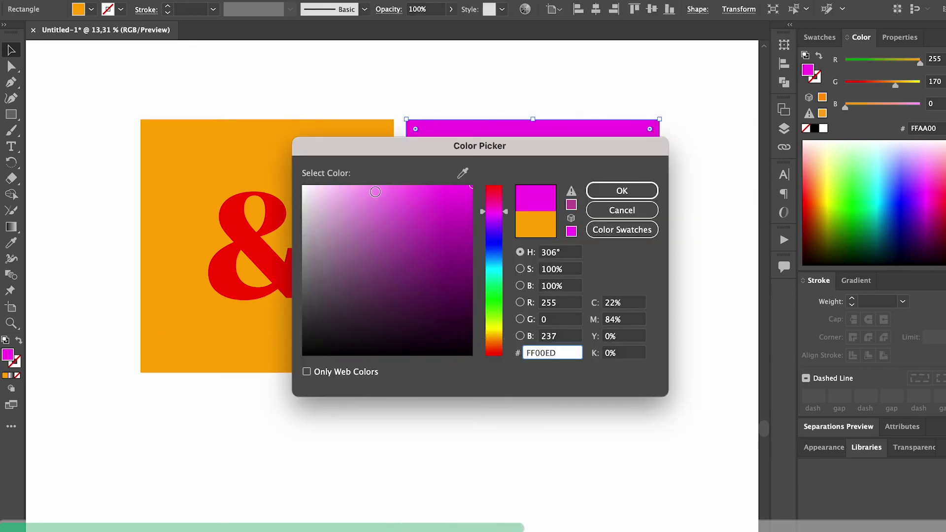
mouse_move(375, 192)
left_mouse_down()
mouse_move(393, 177)
mouse_move(370, 180)
left_mouse_up()
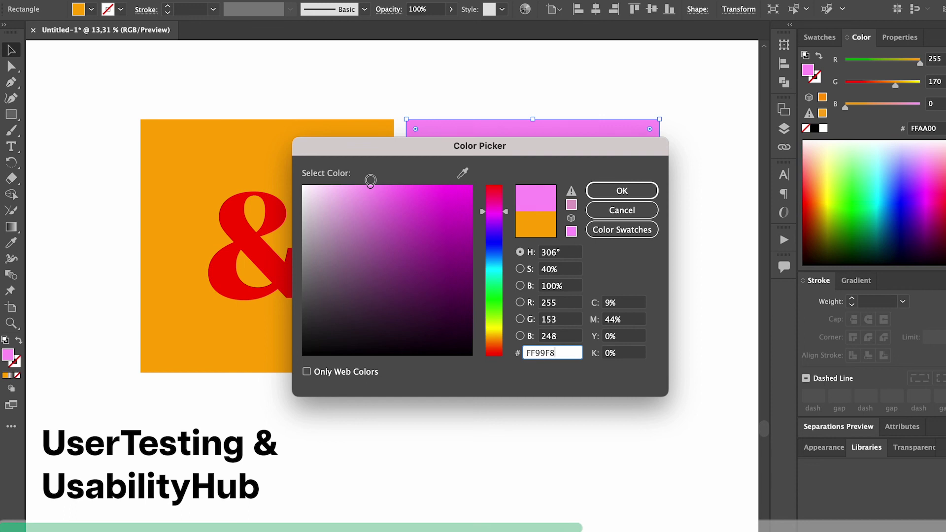
left_click(657, 189)
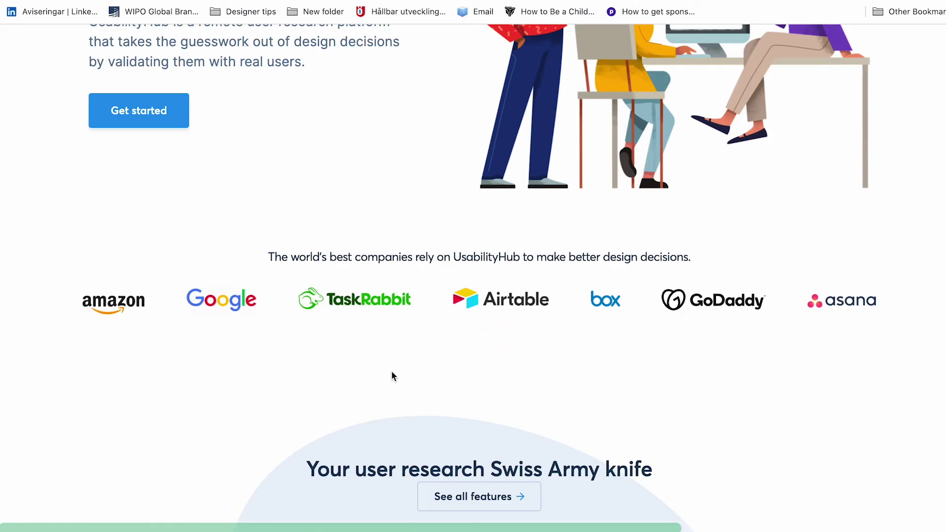
Go to the Preference tests page and scroll to its logo comparison example.
scroll(392, 375, "down", 8)
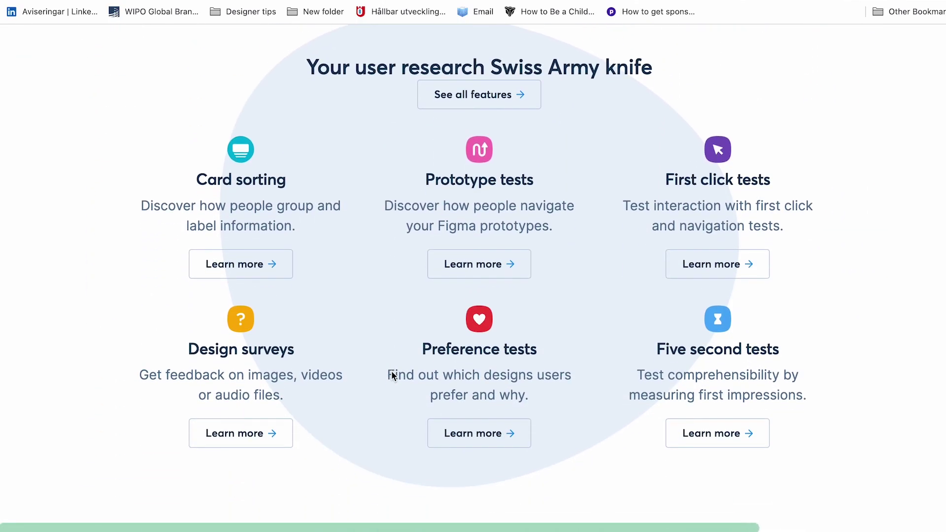
left_click(463, 420)
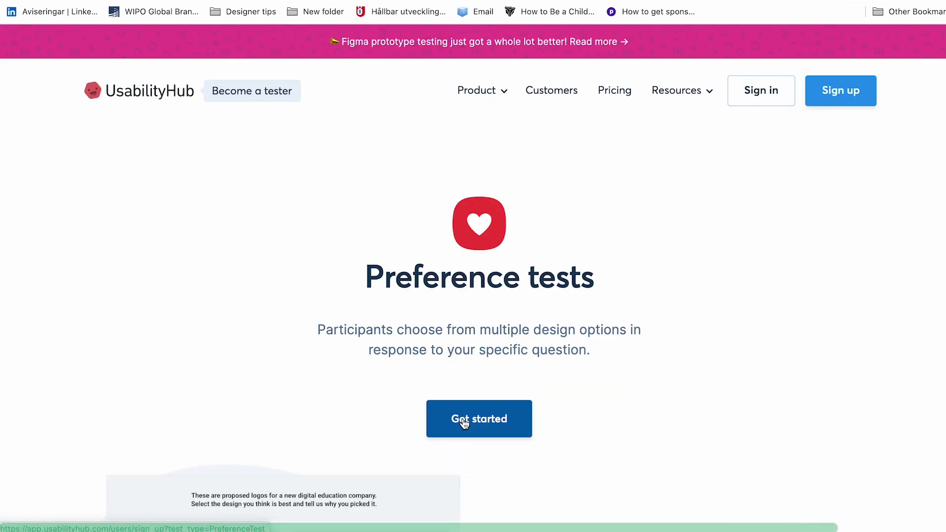
scroll(463, 420, "down", 6)
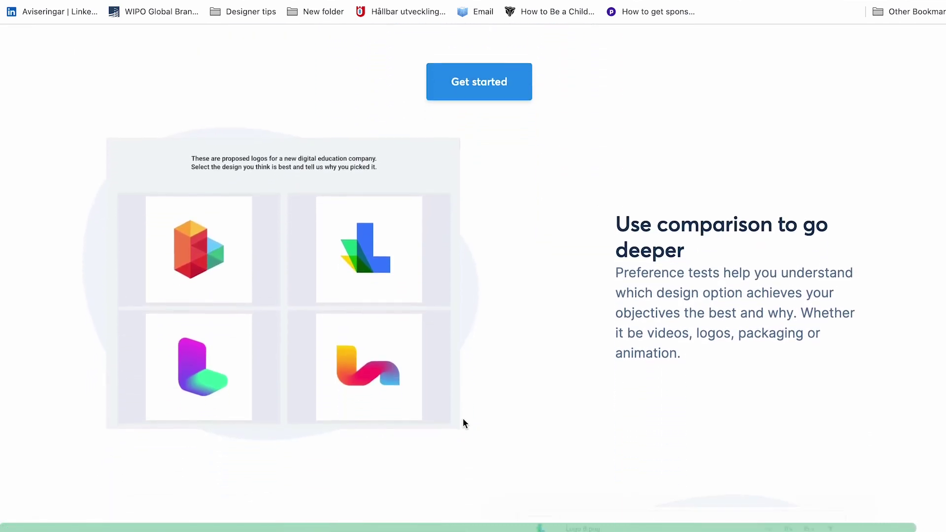